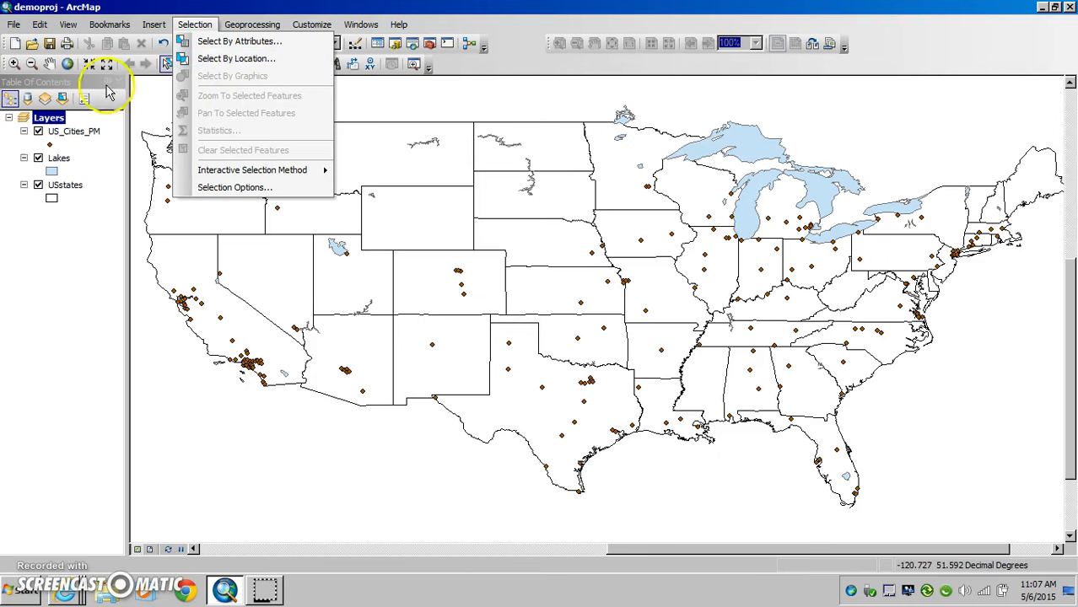
pyautogui.click(75, 133)
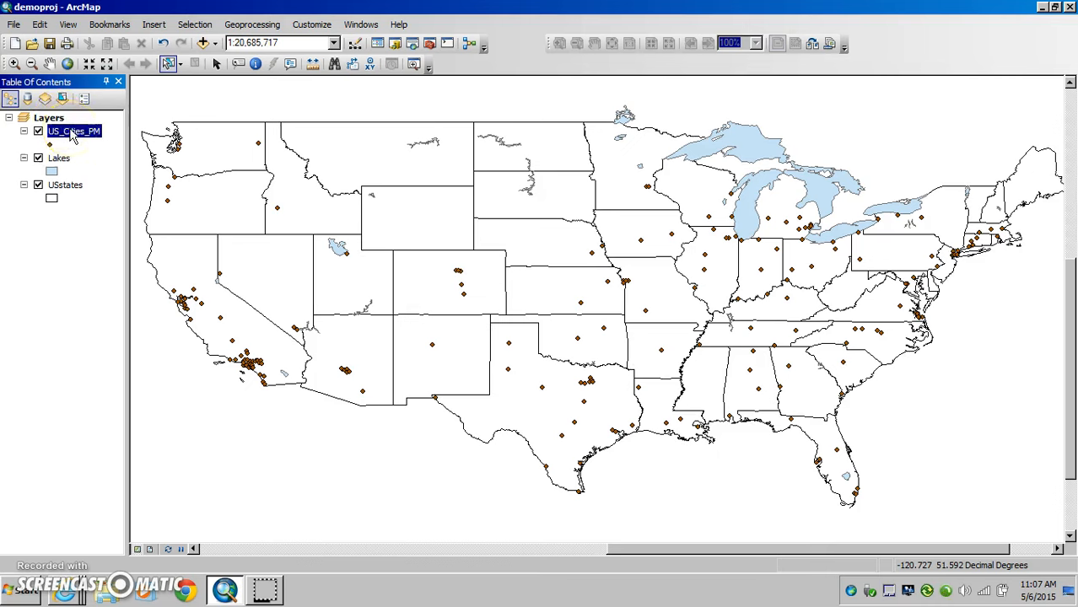
pyautogui.click(195, 24)
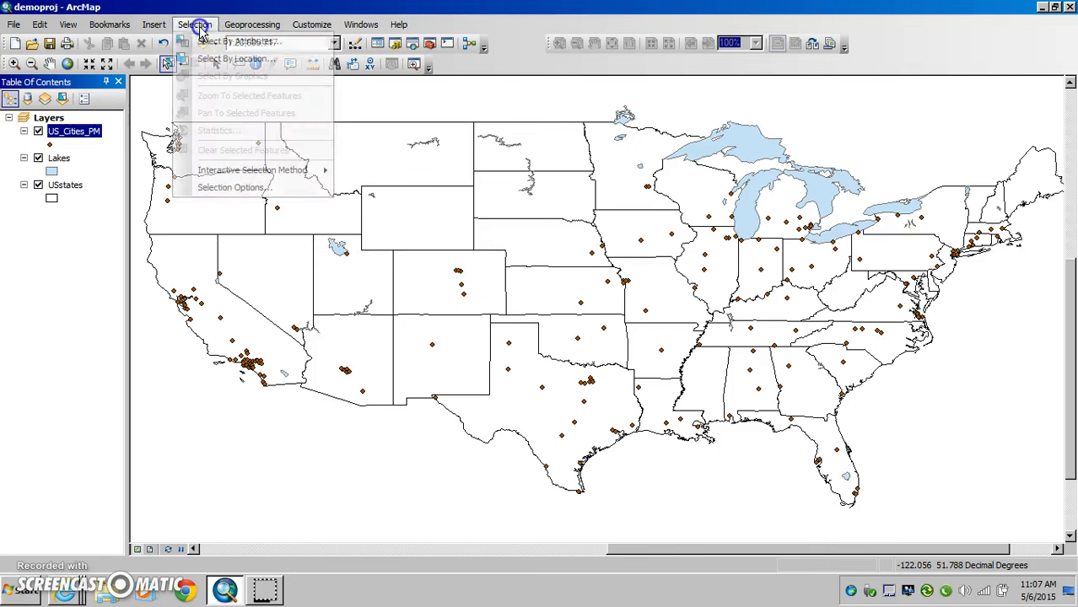
pyautogui.click(203, 61)
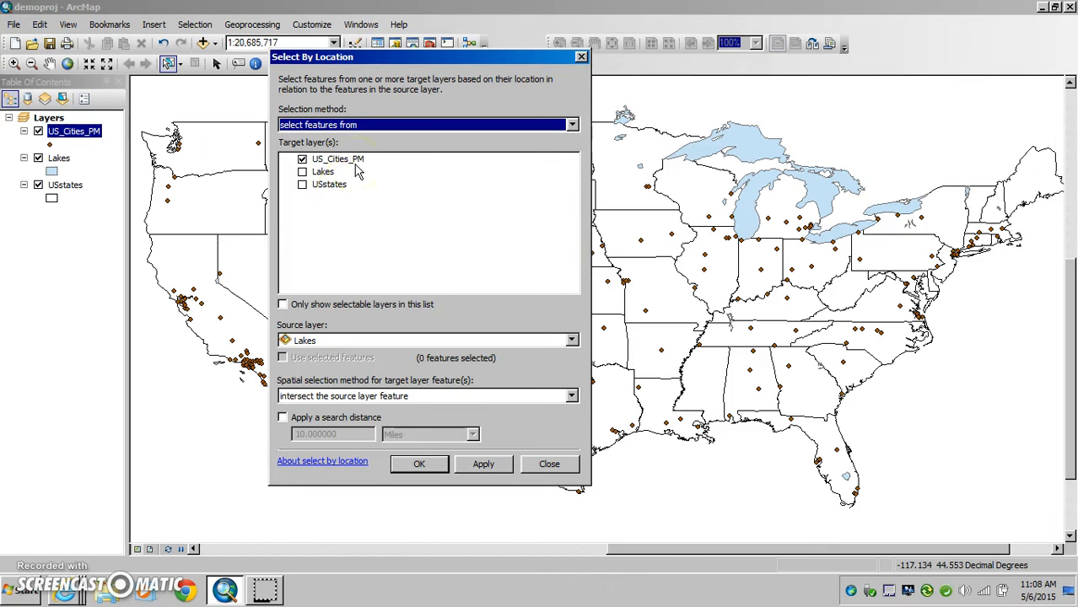
pyautogui.click(582, 57)
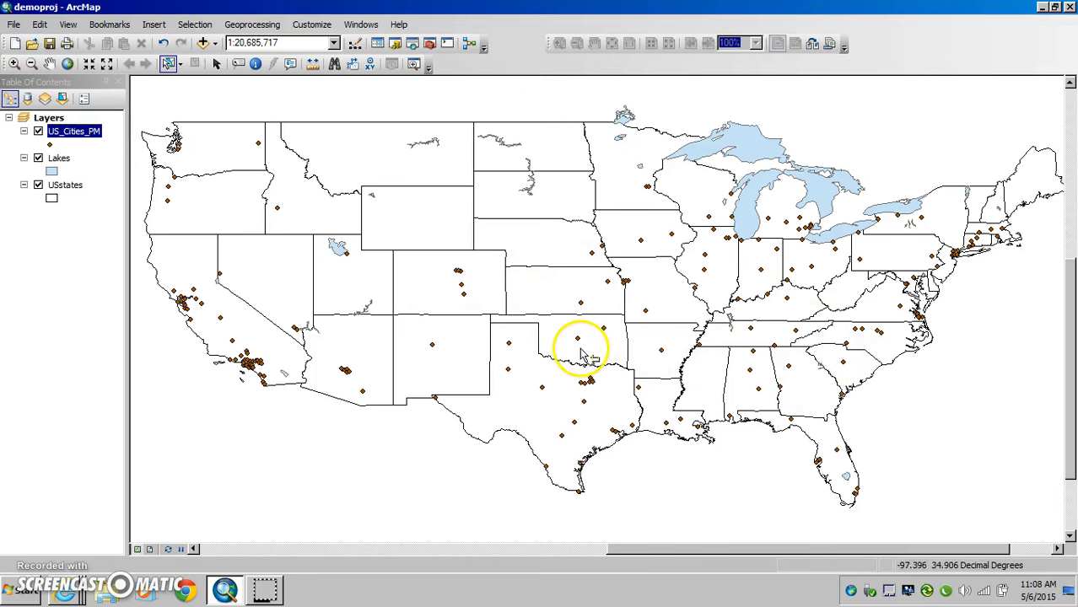
# Select the state of California on the map with the Select Features tool.
pyautogui.click(169, 66)
pyautogui.click(189, 260)
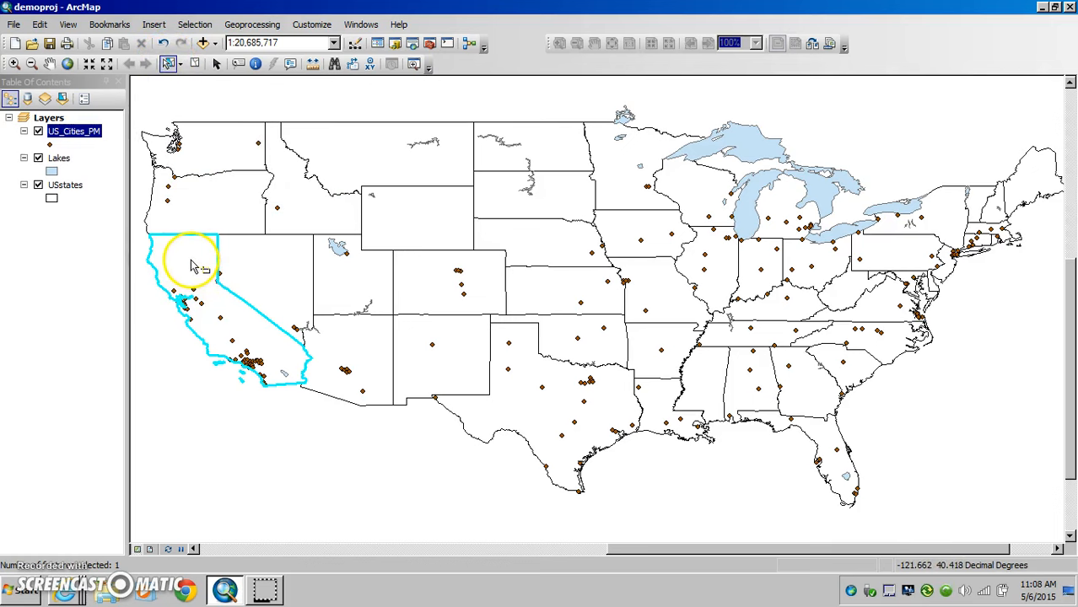
pyautogui.click(213, 338)
# Set up a Select By Location query that selects features from US_Cities_PM which intersect the source layer feature.
pyautogui.click(203, 25)
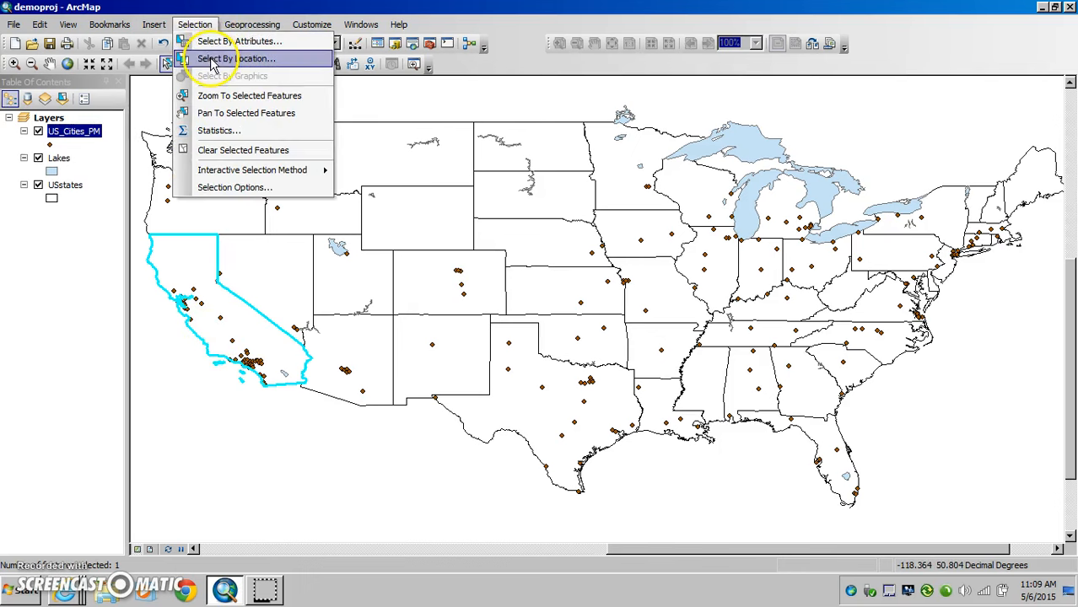
pyautogui.click(209, 59)
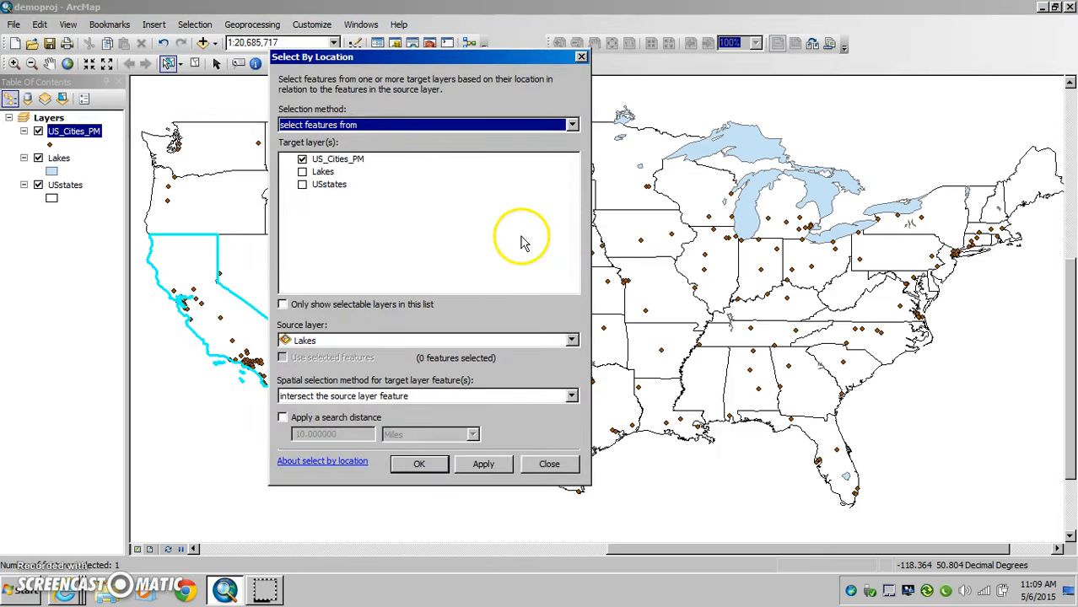
pyautogui.moveTo(468, 57)
pyautogui.mouseDown()
pyautogui.moveTo(499, 25)
pyautogui.moveTo(465, 48)
pyautogui.mouseUp()
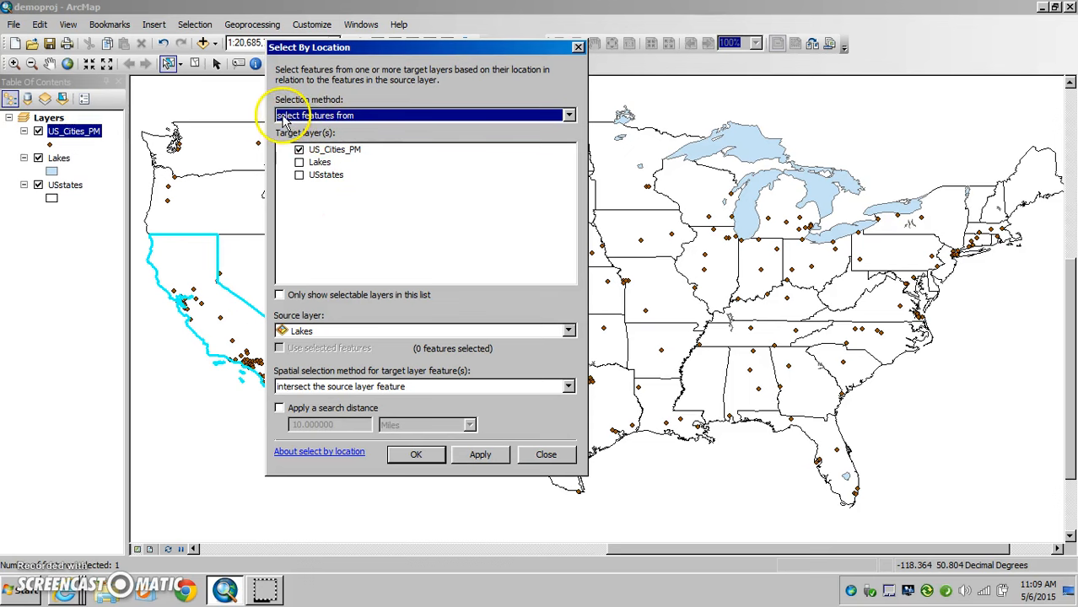
pyautogui.click(371, 115)
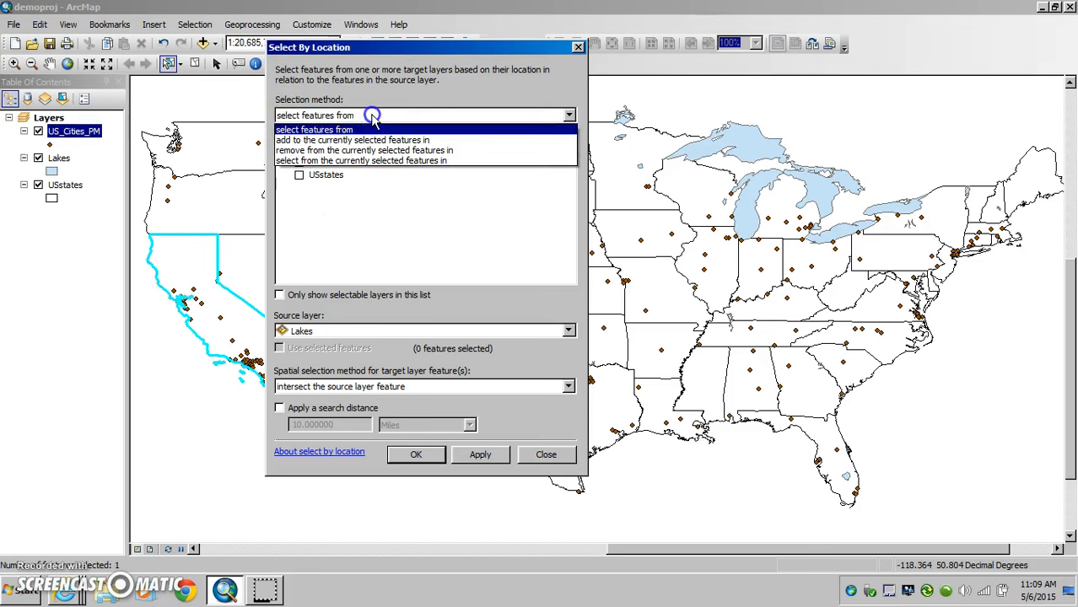
pyautogui.click(343, 162)
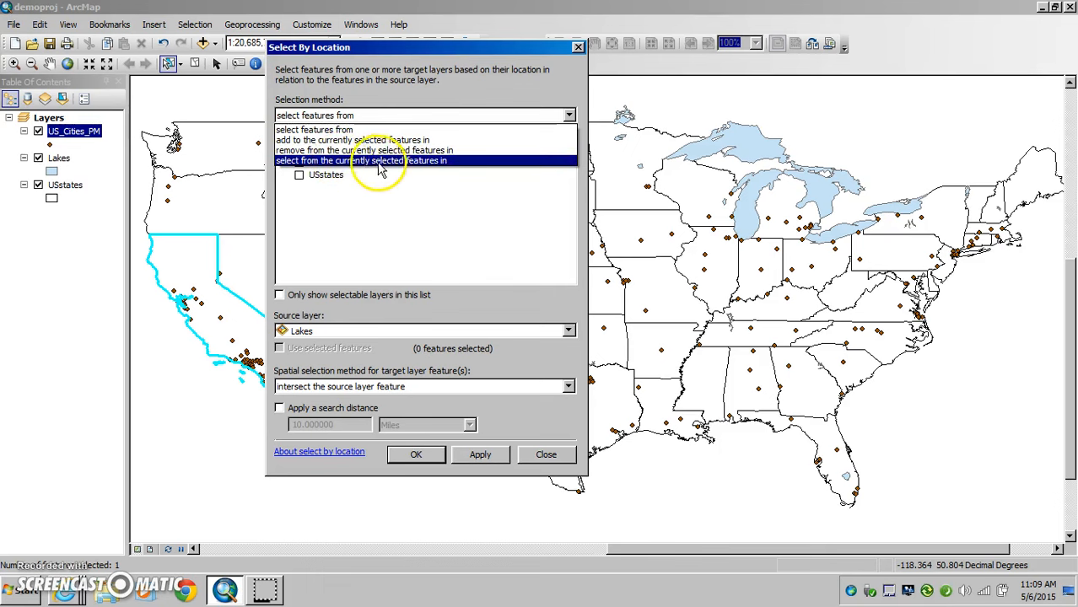
pyautogui.click(377, 129)
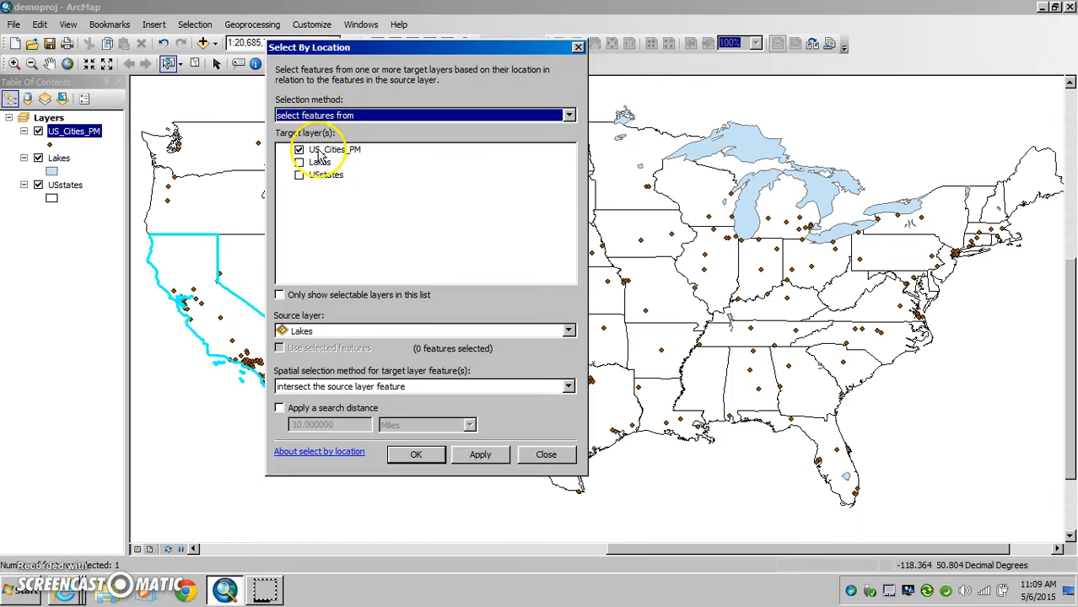
pyautogui.click(328, 387)
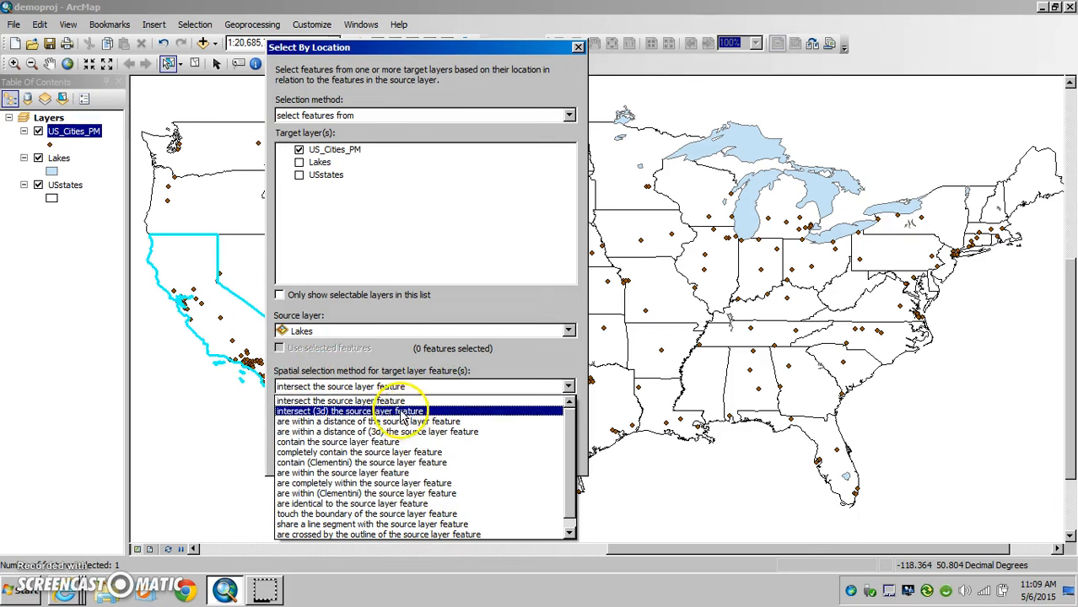
pyautogui.click(329, 402)
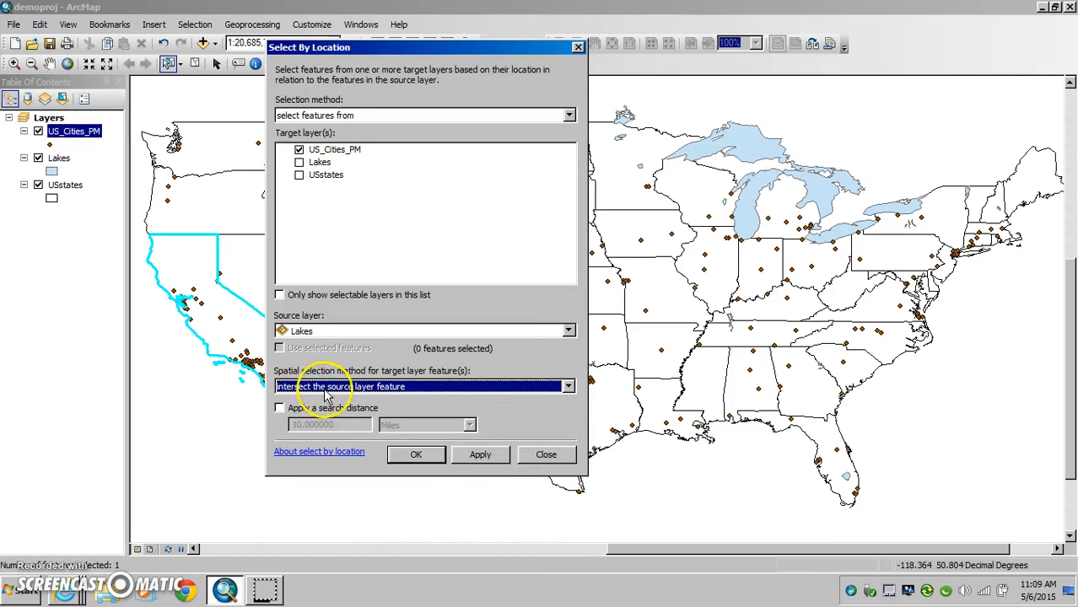
# Use only the selected feature of USstates as the source layer and run the location selection.
pyautogui.click(324, 334)
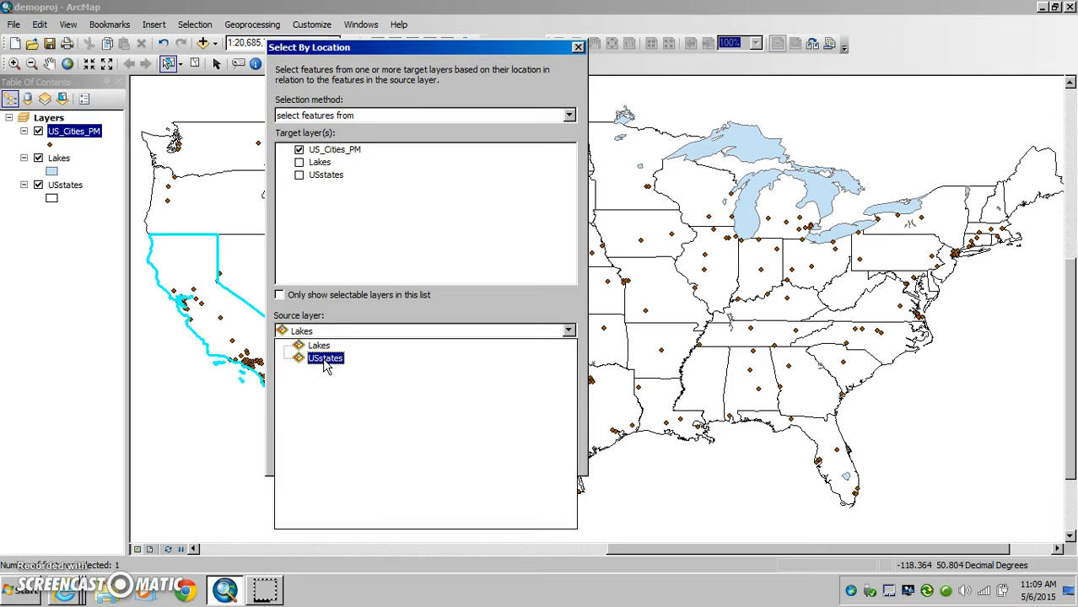
pyautogui.click(326, 361)
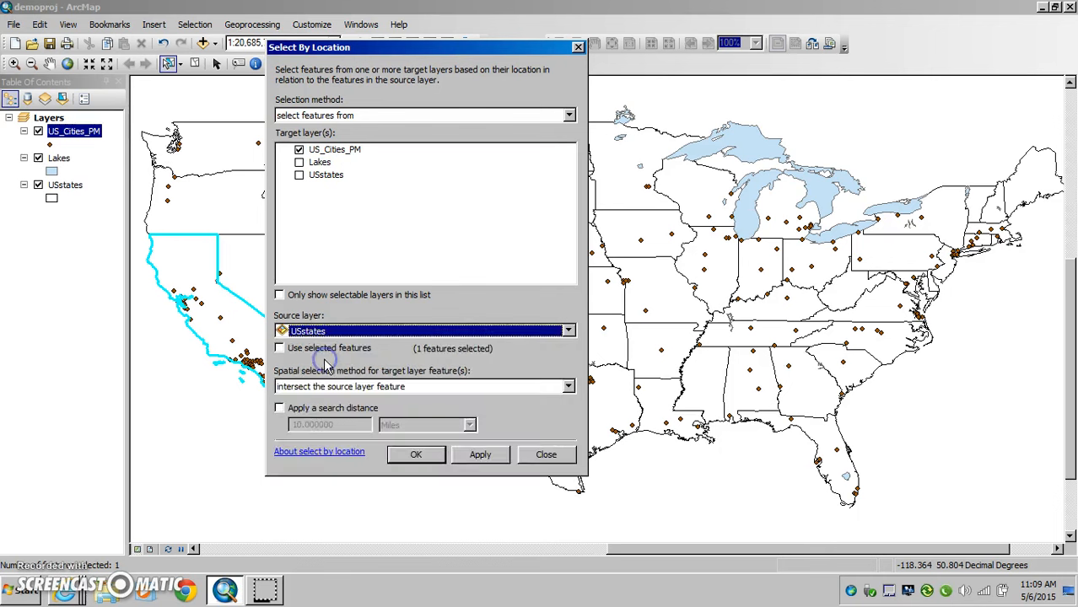
pyautogui.click(281, 349)
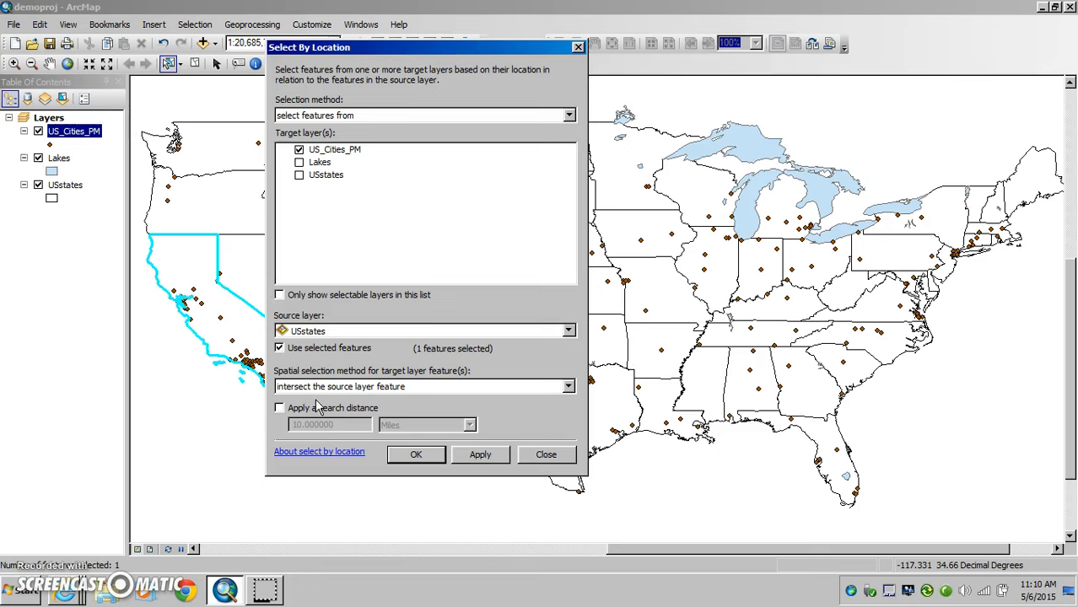
pyautogui.click(420, 454)
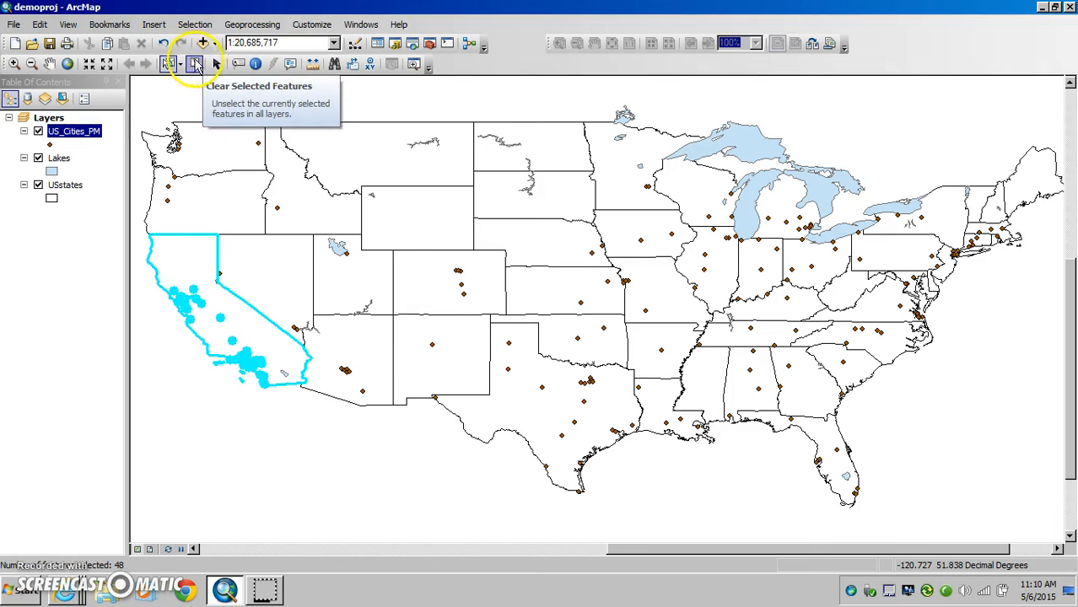
# Clear the selected features and start a new Select By Location query with the "select features from" method.
pyautogui.click(194, 65)
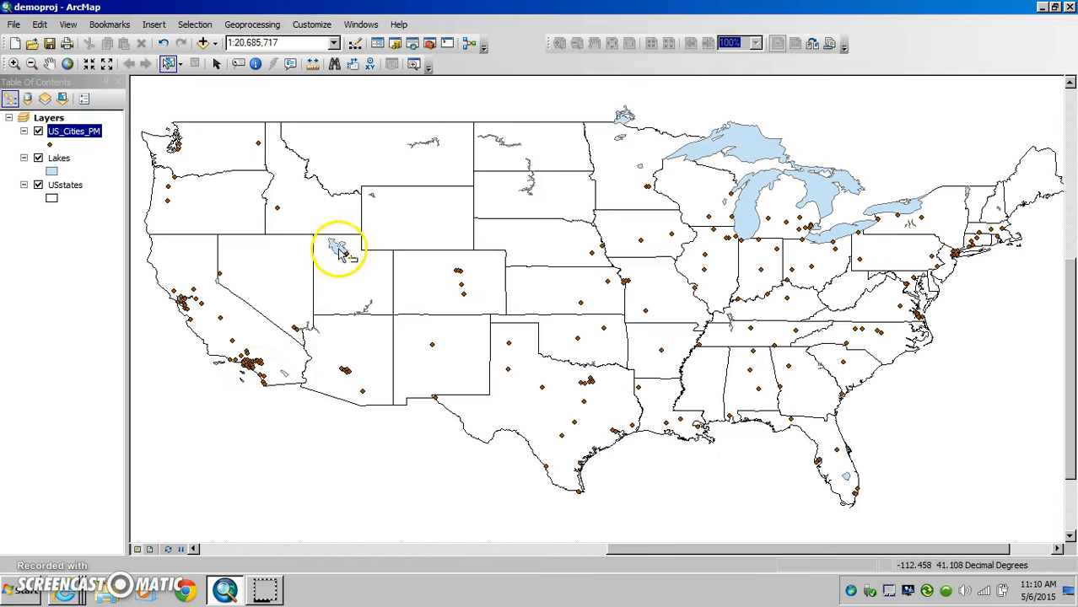
pyautogui.click(199, 24)
pyautogui.click(208, 61)
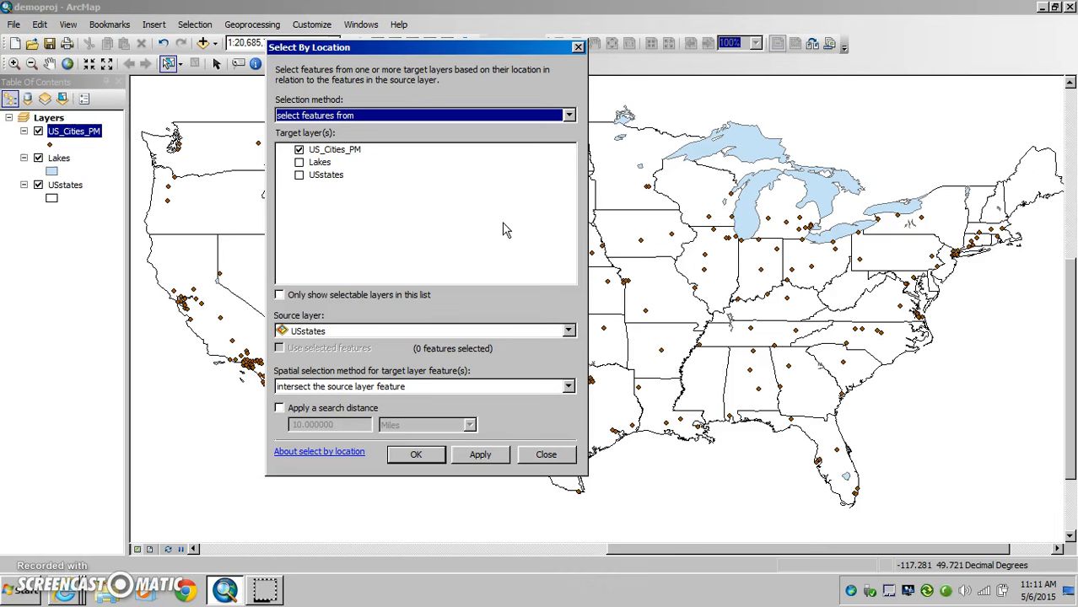
pyautogui.click(324, 116)
pyautogui.click(324, 118)
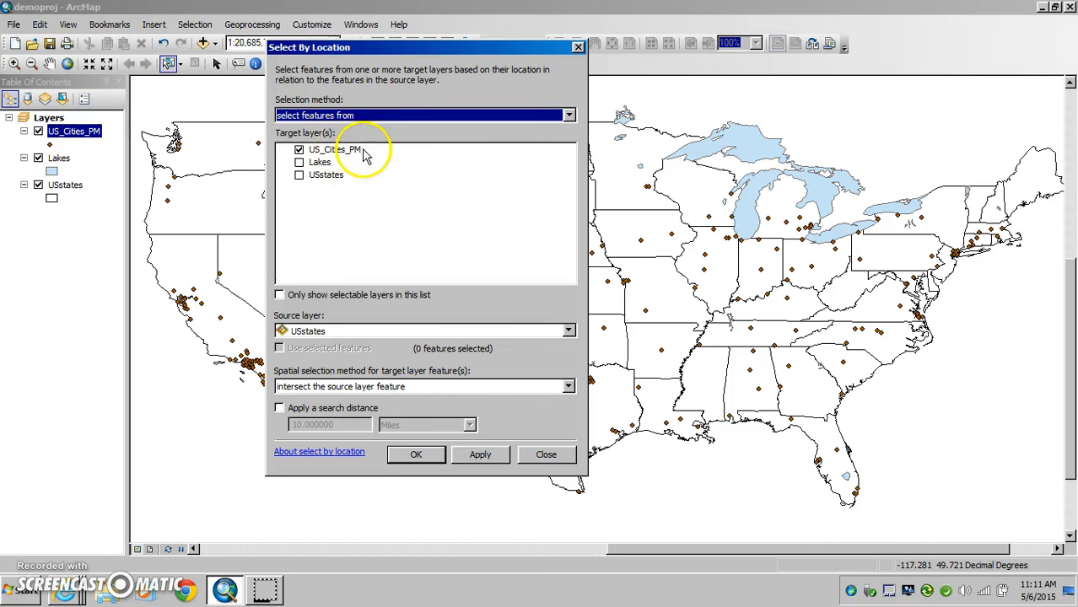
# Set the spatial selection method to "are within a distance of the source layer feature" with a search distance of 10 miles.
pyautogui.click(317, 386)
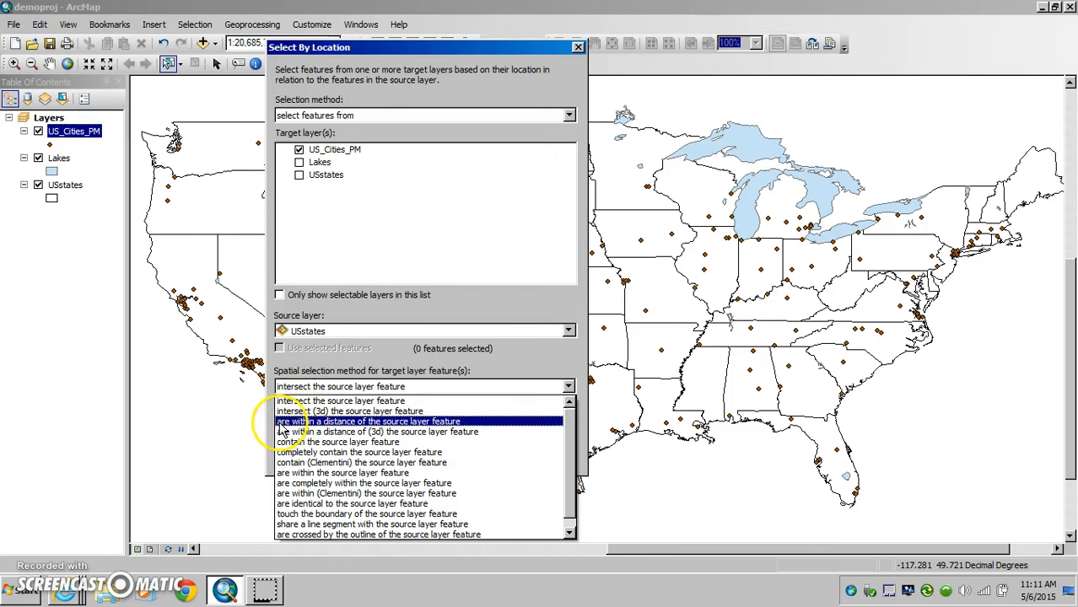
pyautogui.click(347, 421)
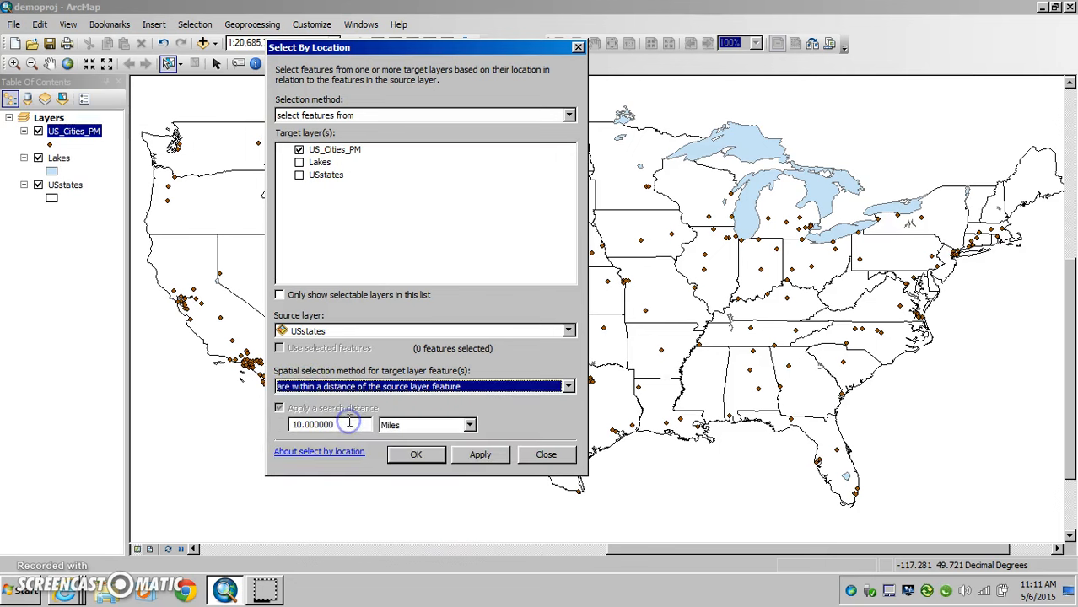
pyautogui.click(347, 425)
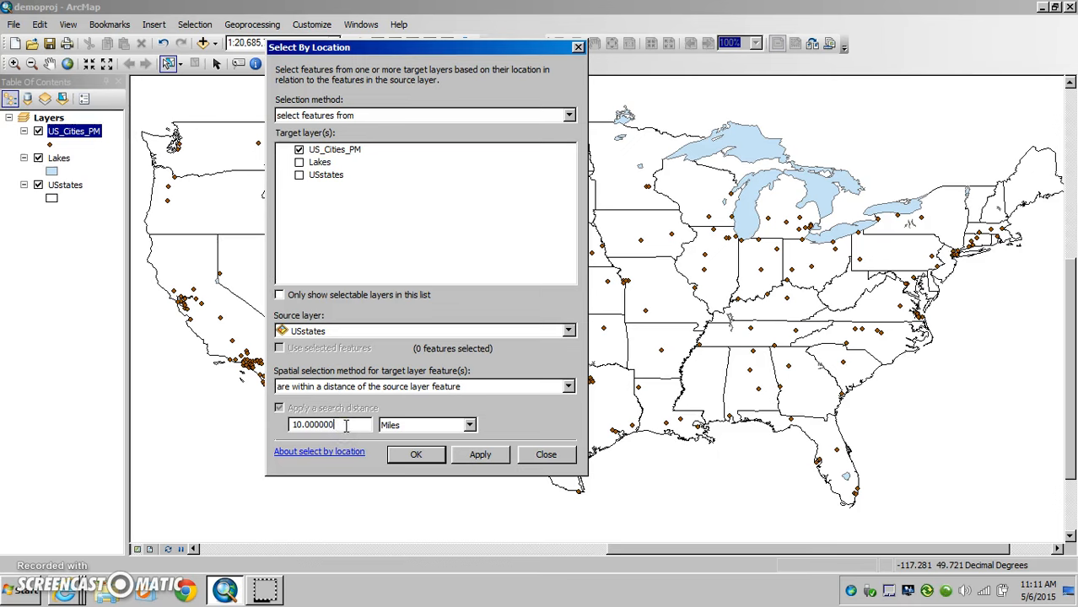
pyautogui.click(400, 426)
pyautogui.click(402, 429)
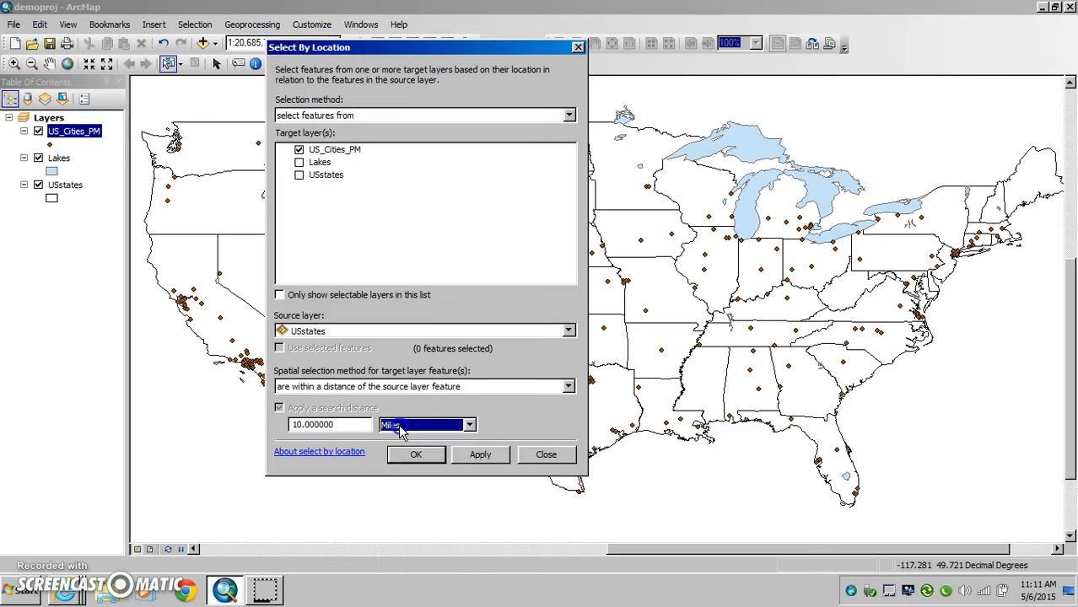
# Set Lakes as the source layer and run the location selection.
pyautogui.click(344, 335)
pyautogui.click(324, 346)
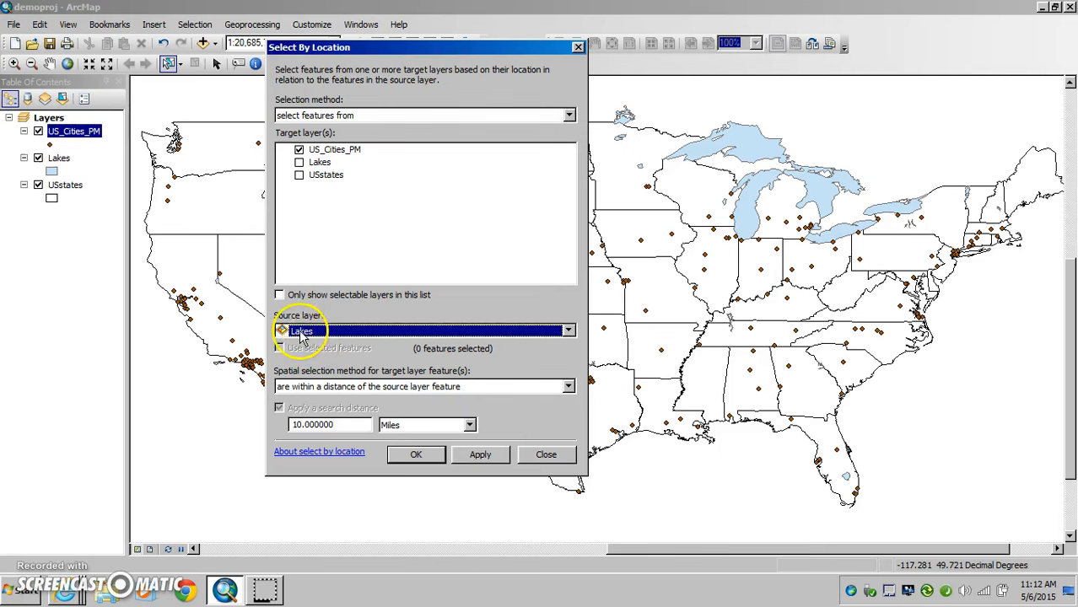
pyautogui.click(415, 454)
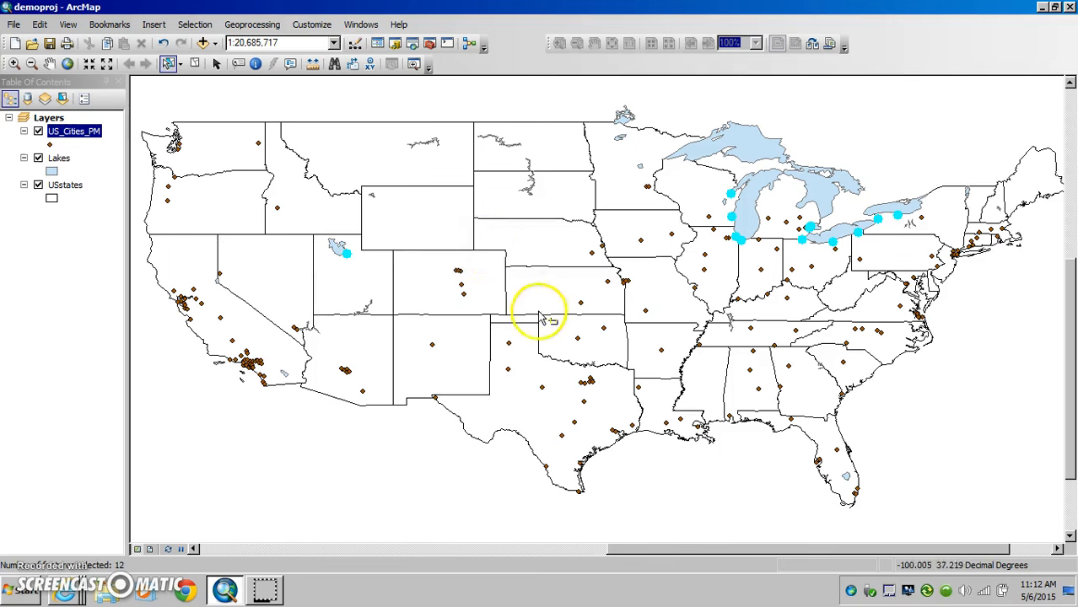
# Check the selected cities in the US_Cities_PM attribute table, and close the table.
pyautogui.rightClick(87, 129)
pyautogui.click(119, 172)
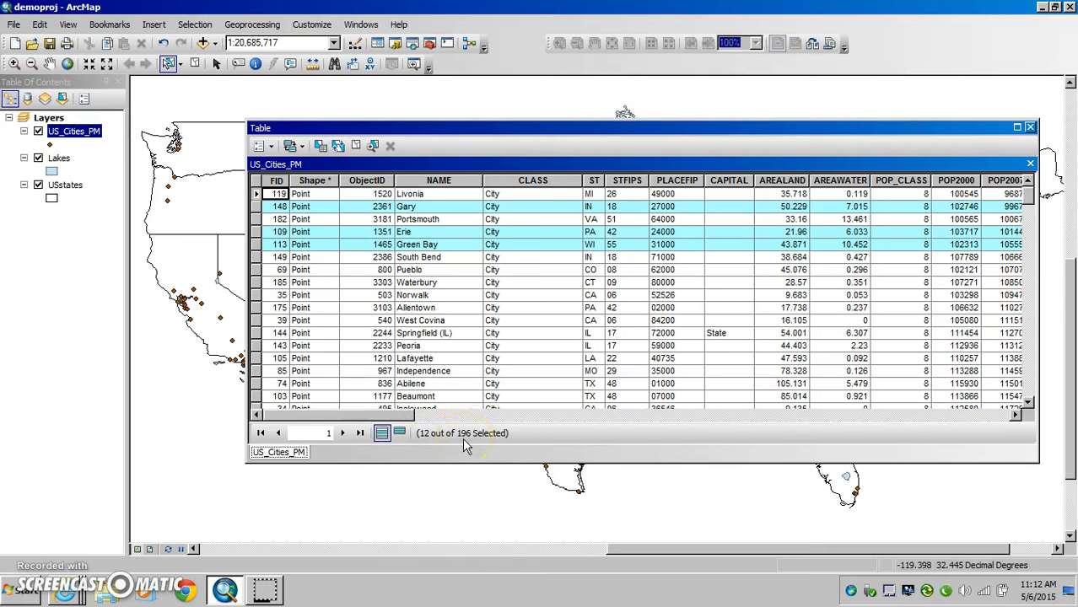
pyautogui.click(1030, 127)
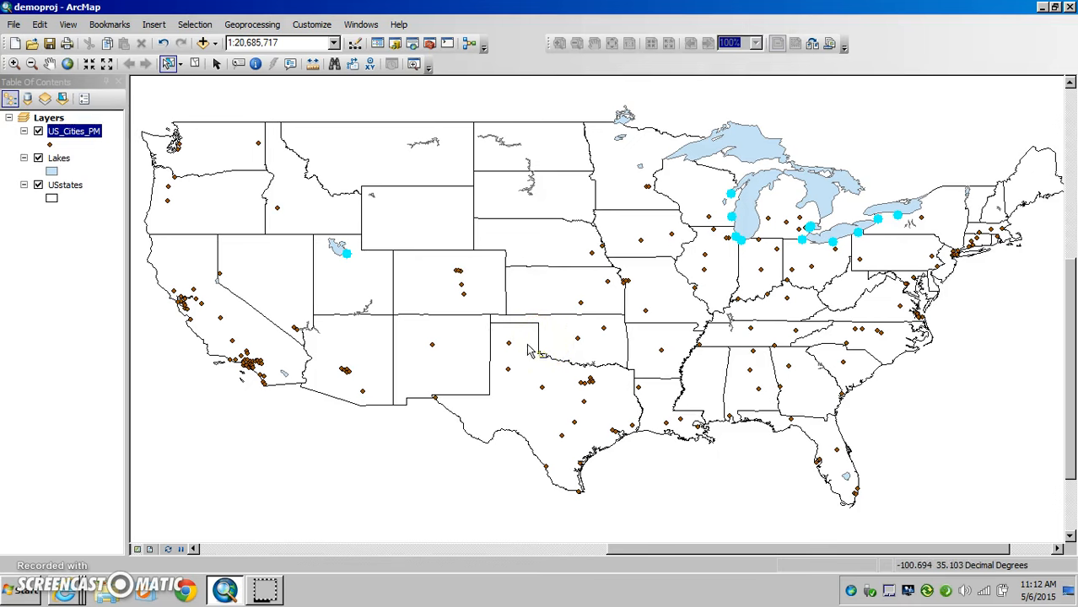
# Clear the selected features in all layers and open the Buffer geoprocessing tool.
pyautogui.click(195, 65)
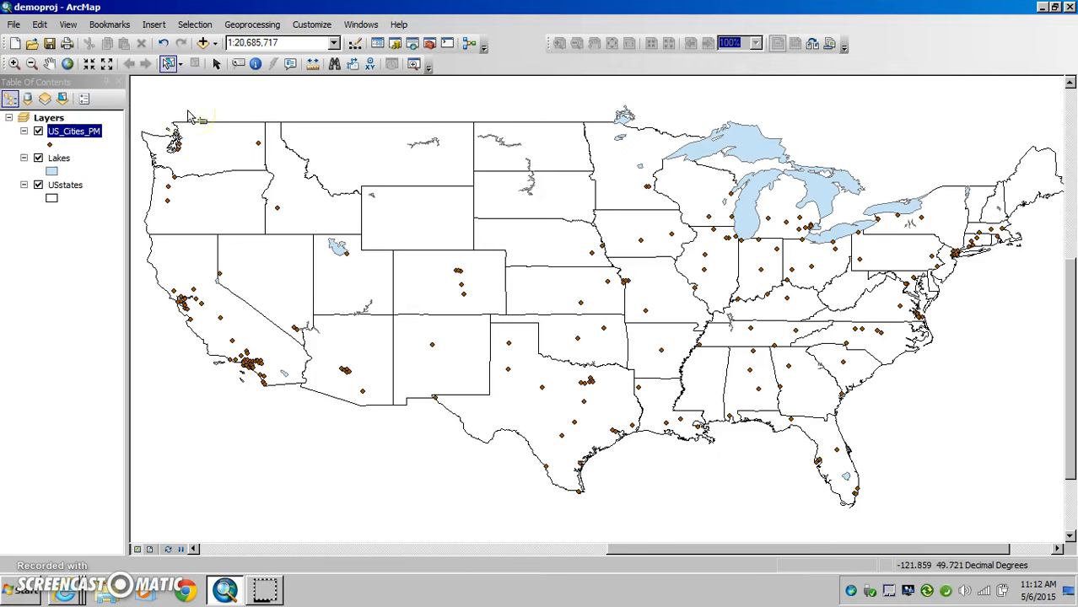
pyautogui.click(270, 27)
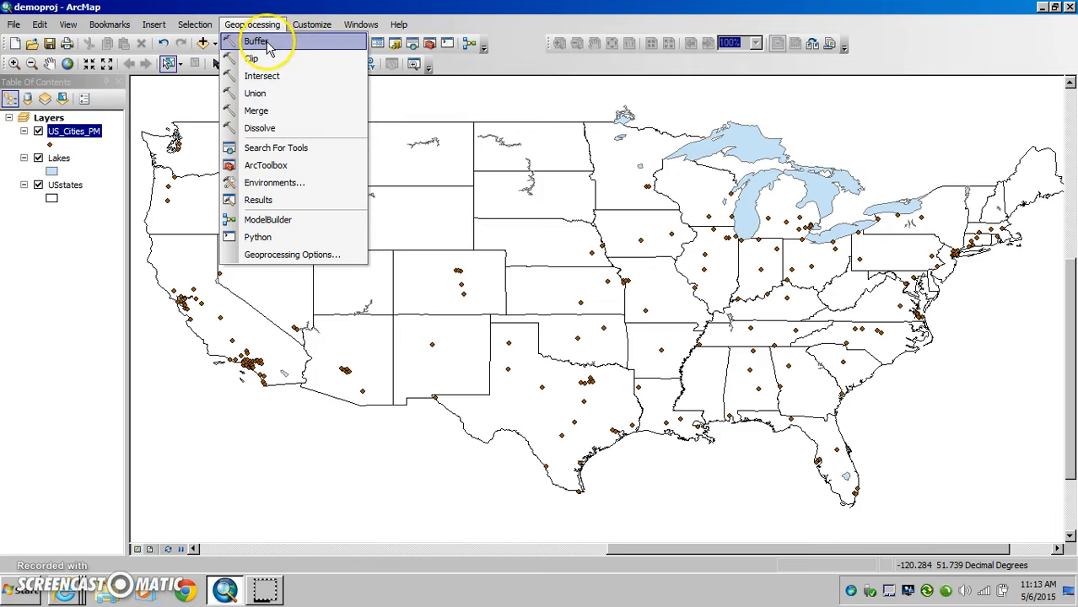
pyautogui.click(273, 42)
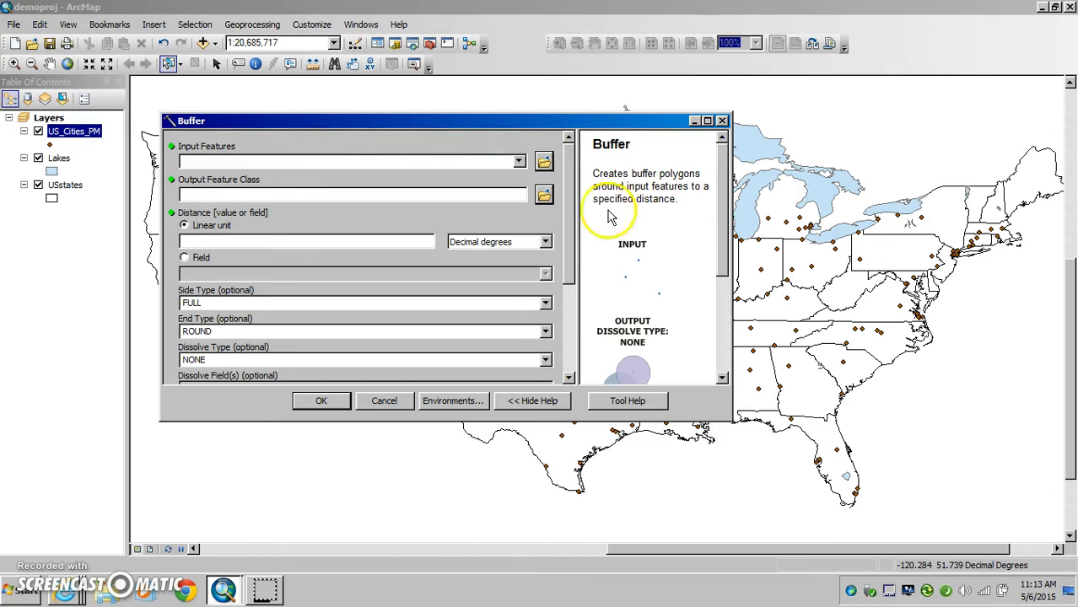
# Examine the Buffer tool's help for the input features, output feature class, distance and side type parameters.
pyautogui.click(469, 161)
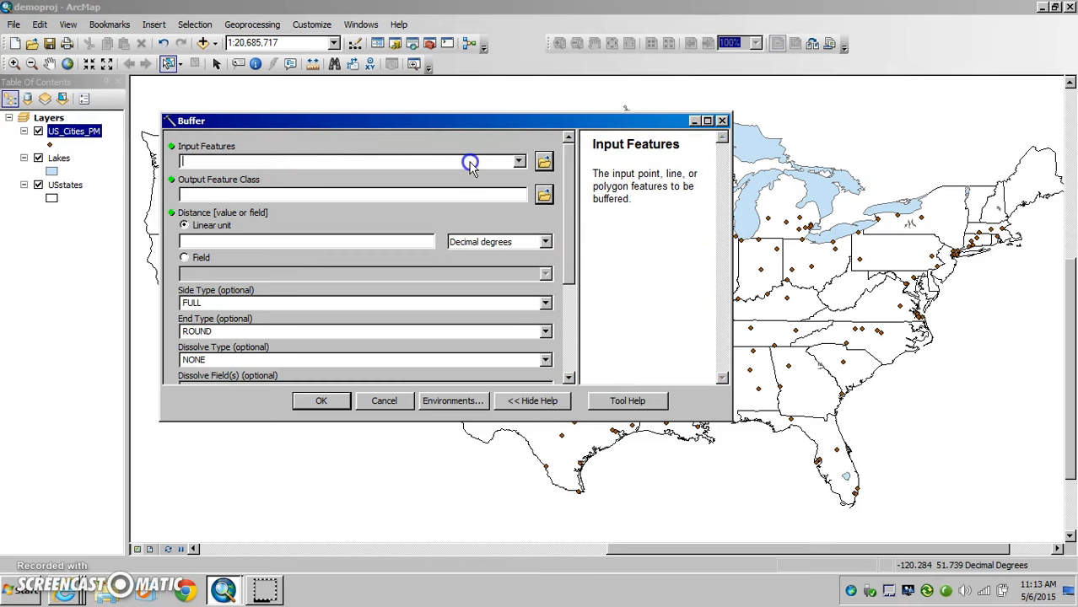
pyautogui.click(470, 197)
pyautogui.click(418, 241)
pyautogui.click(427, 306)
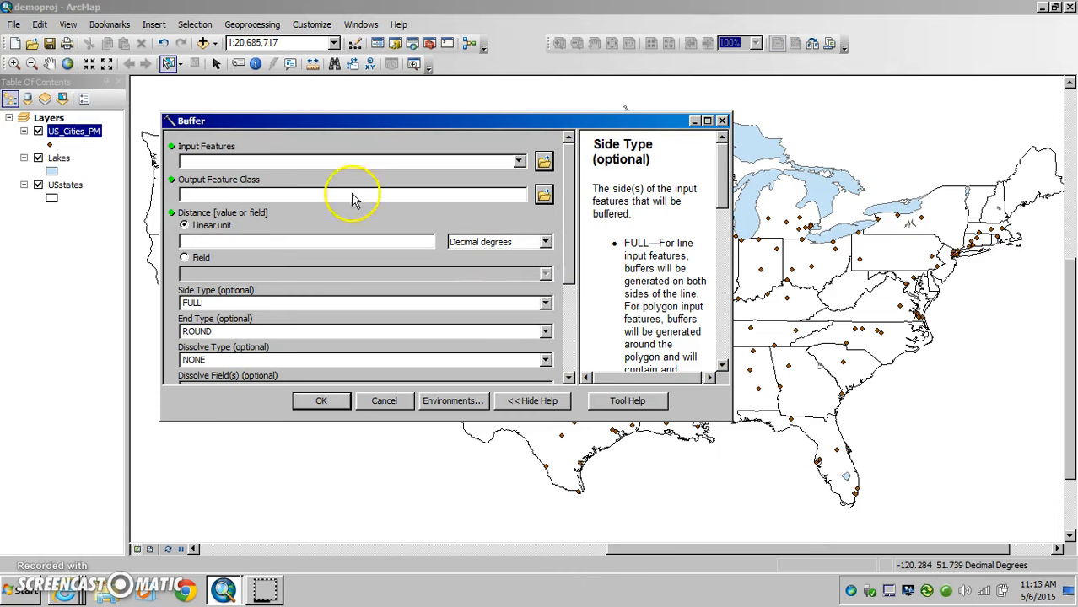
# Set the Lakes layer as the Buffer tool's input features.
pyautogui.click(364, 163)
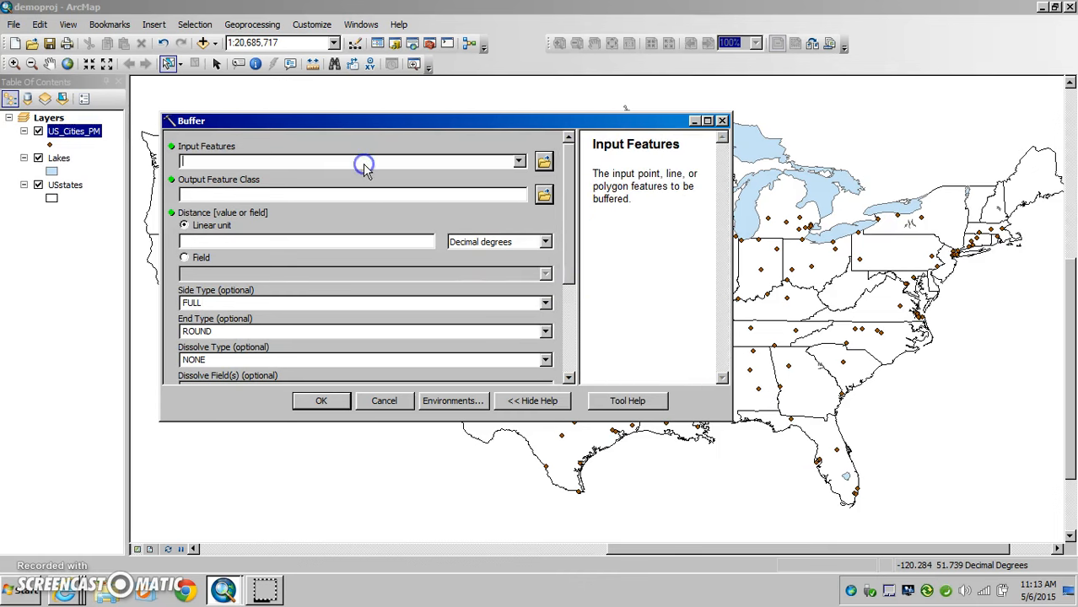
pyautogui.click(518, 161)
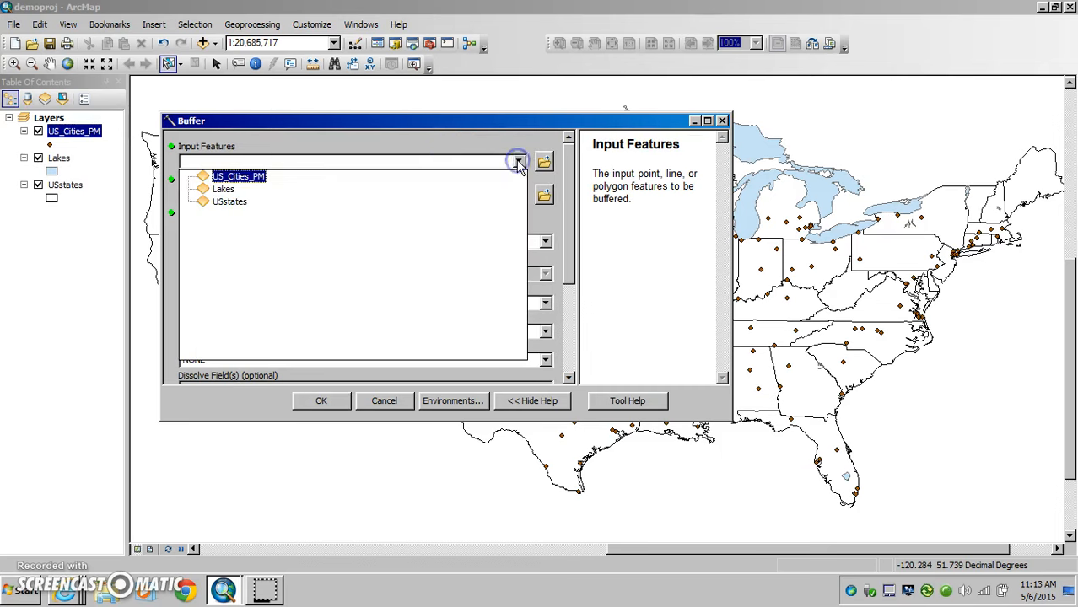
pyautogui.click(226, 189)
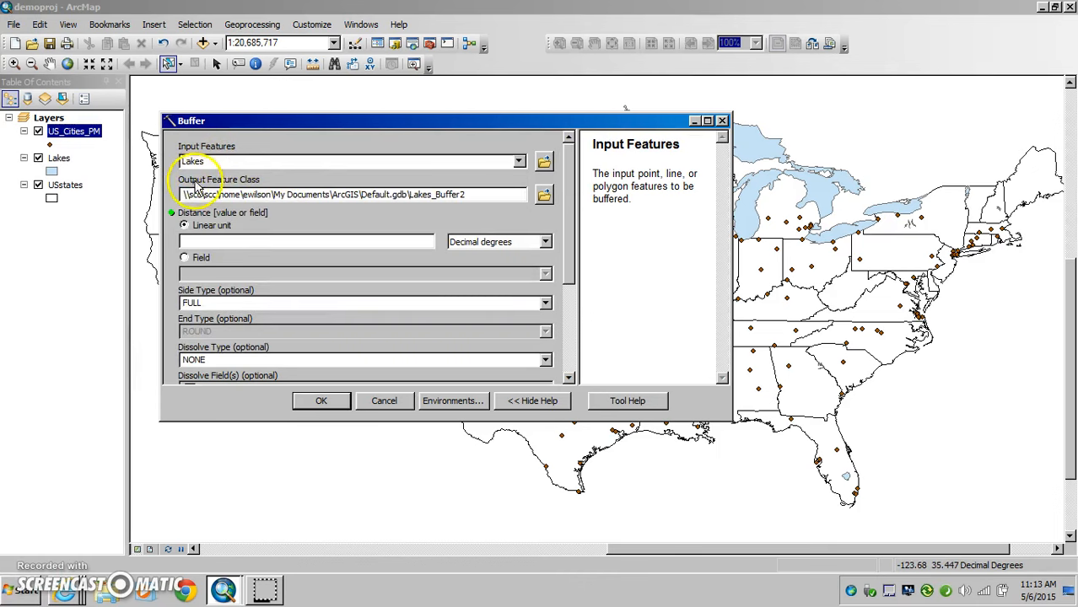
# Set the buffer output to a feature class named lakebuffer10 in the PGD.mdb geodatabase.
pyautogui.click(545, 196)
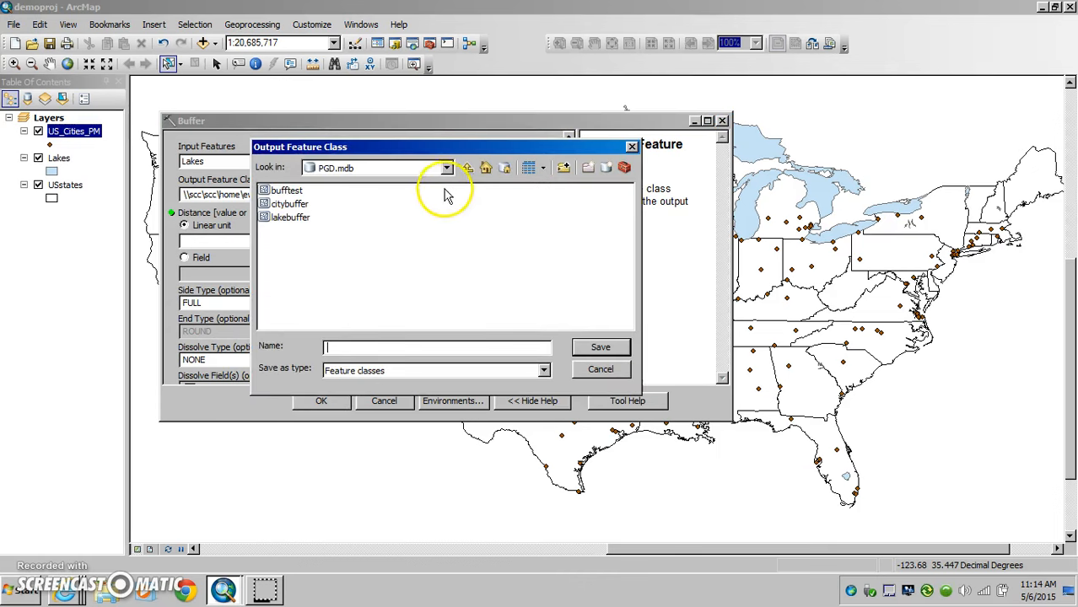
pyautogui.click(322, 175)
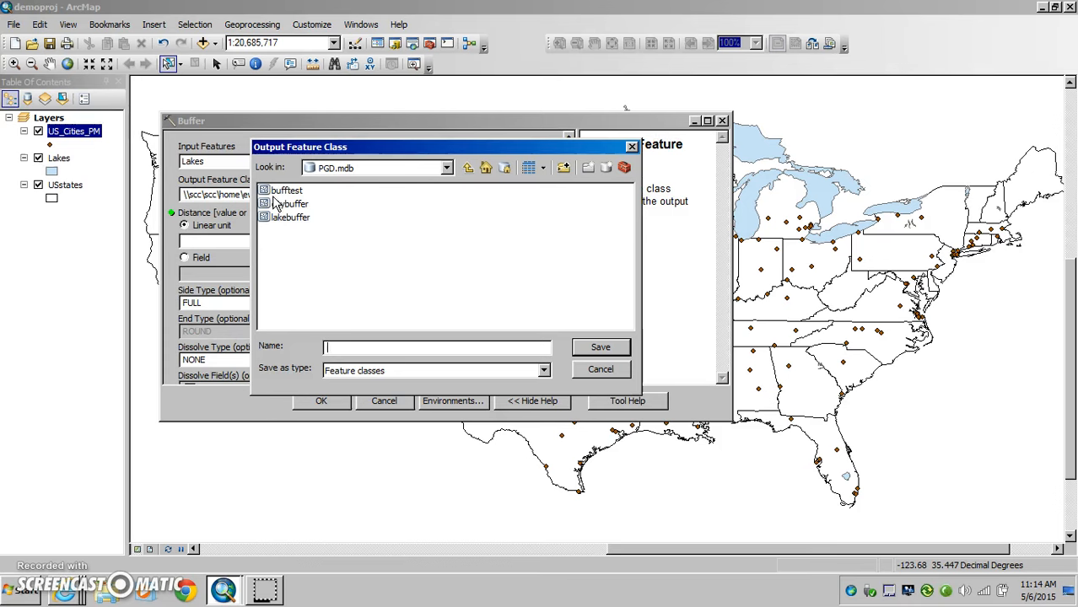
pyautogui.click(338, 347)
pyautogui.click(341, 169)
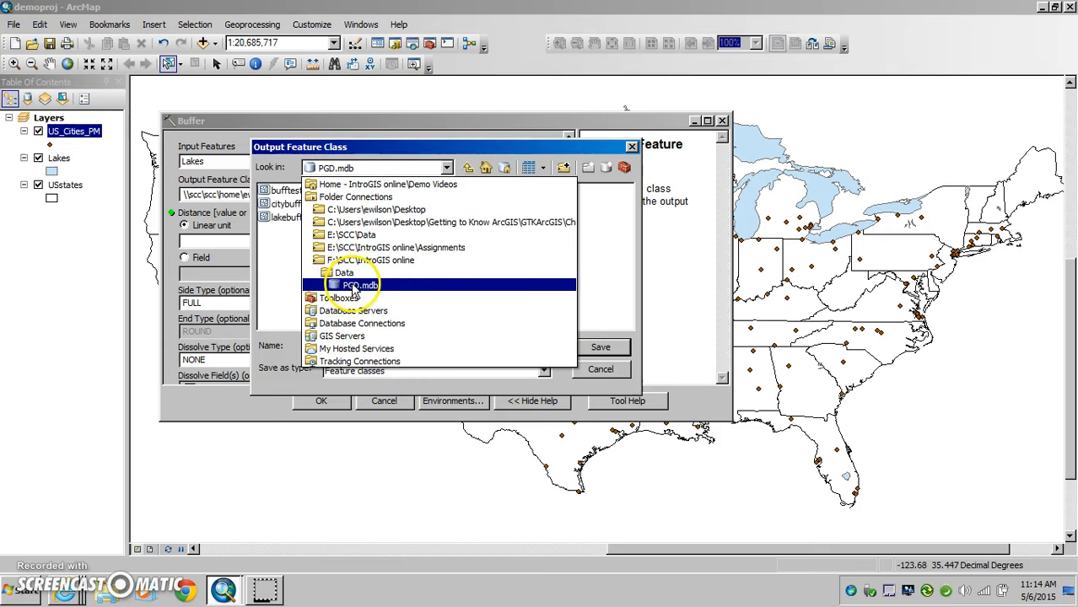
pyautogui.click(353, 286)
pyautogui.click(345, 344)
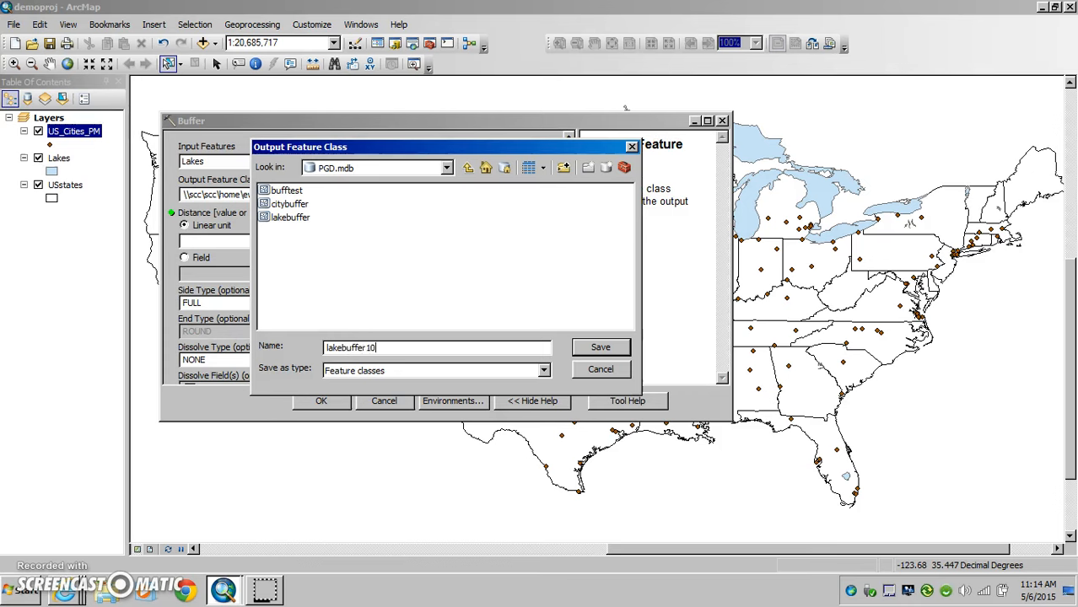
pyautogui.click(600, 348)
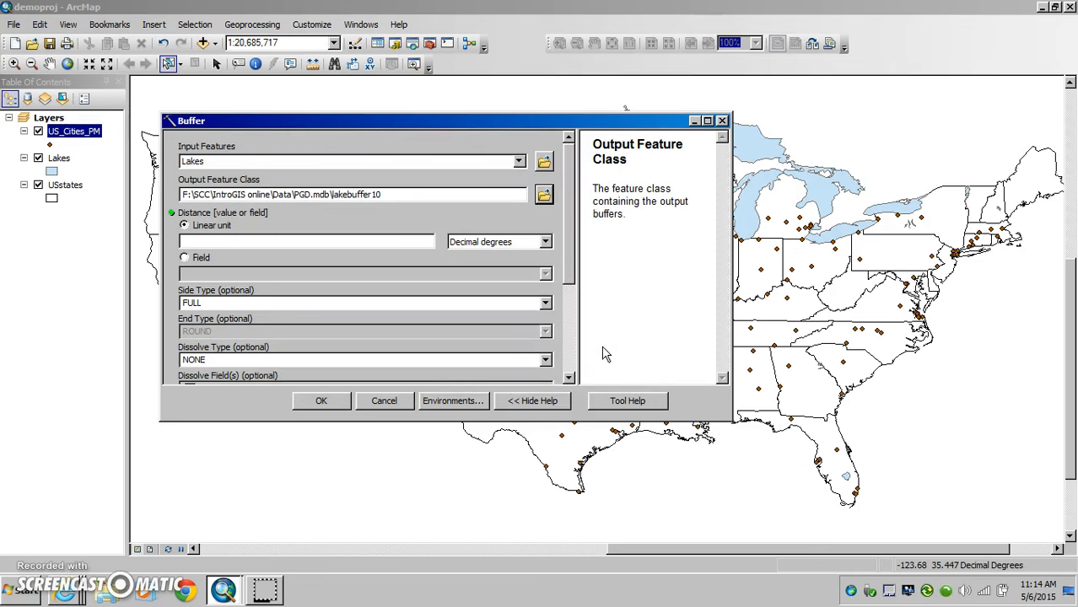
# Set the linear buffer distance to 10 miles and run the Buffer tool.
pyautogui.click(373, 243)
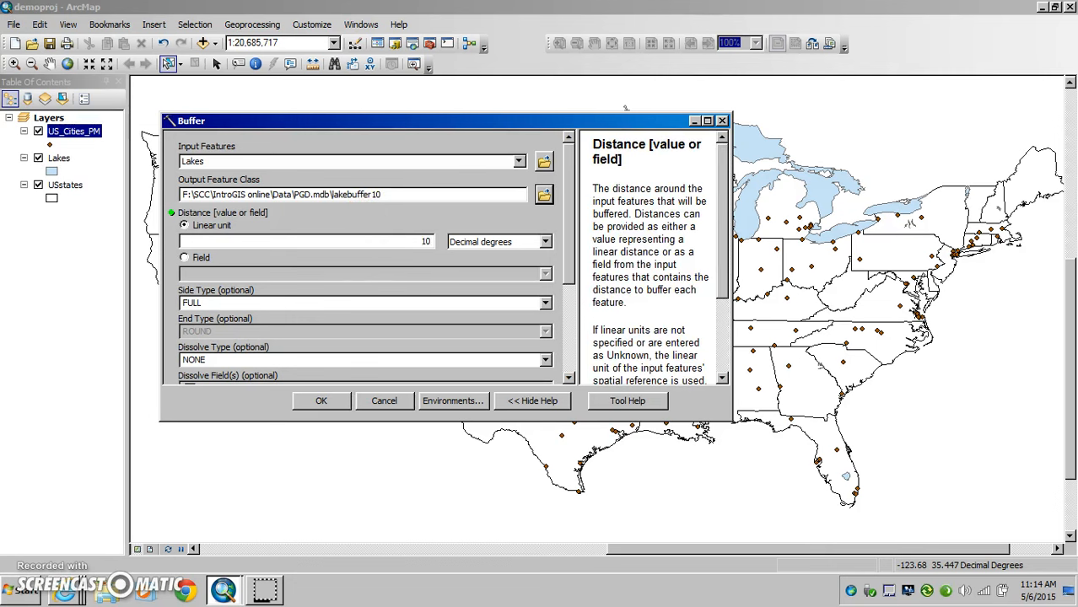
pyautogui.click(496, 243)
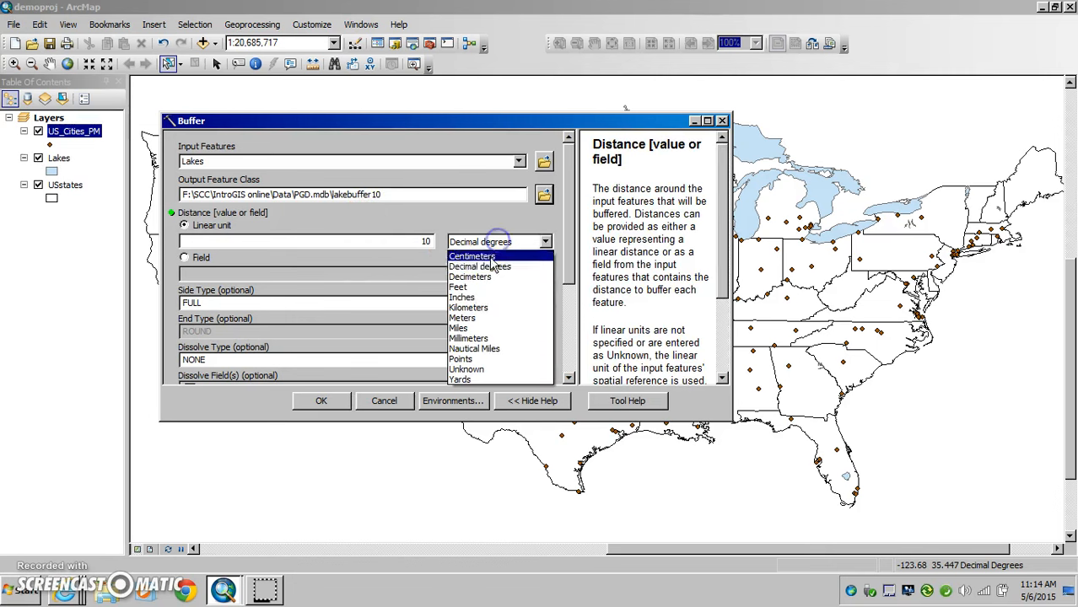
pyautogui.click(462, 328)
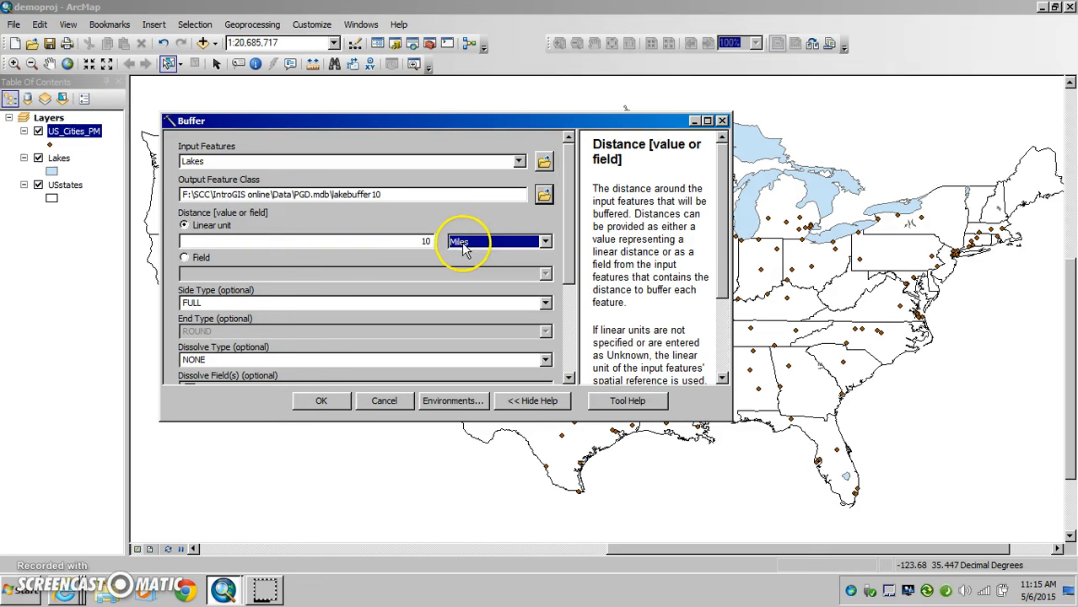
pyautogui.click(321, 402)
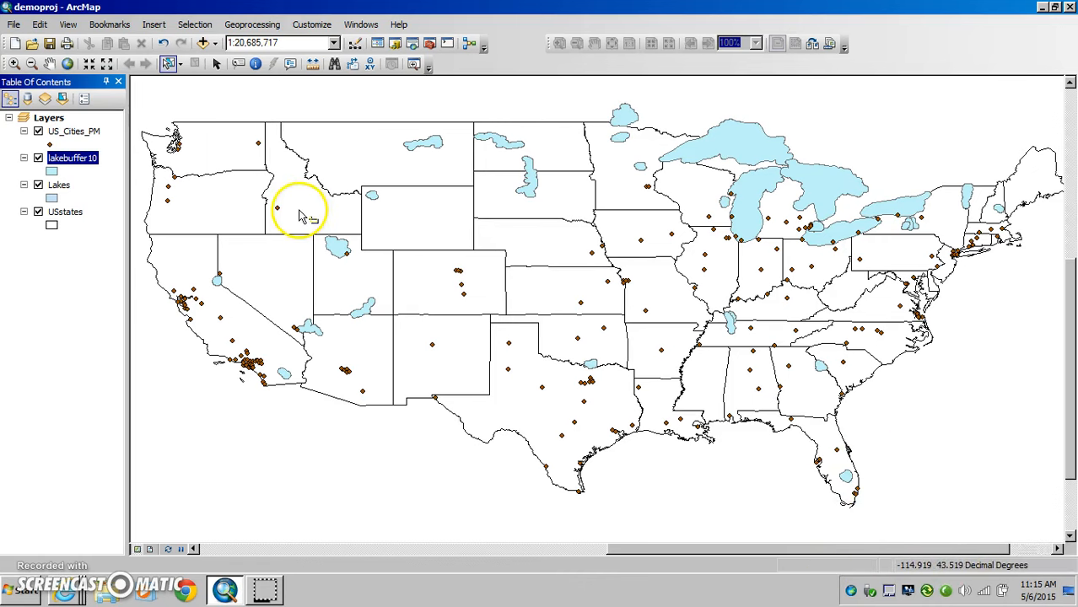
# Move the lakebuffer10 layer below Lakes and change the Lakes fill color to bright green.
pyautogui.click(82, 160)
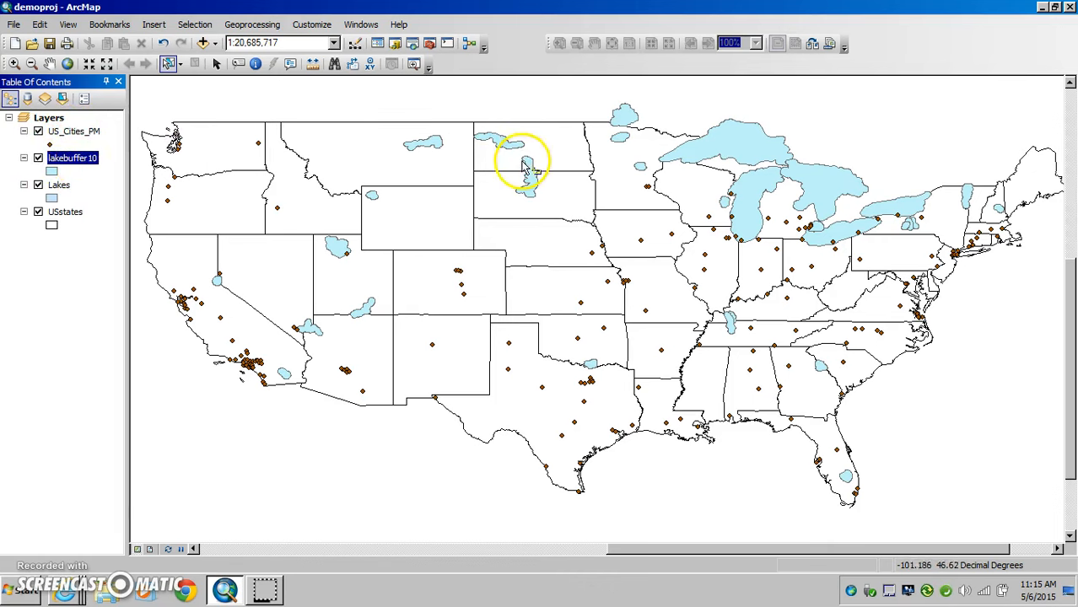
pyautogui.moveTo(67, 167); pyautogui.dragTo(67, 201)
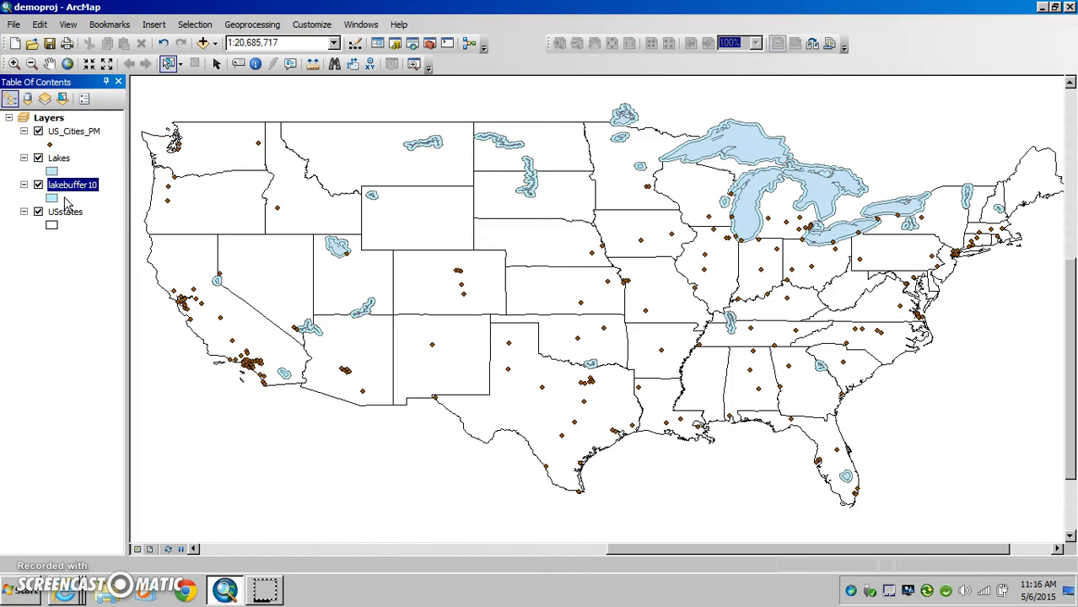
pyautogui.click(52, 171)
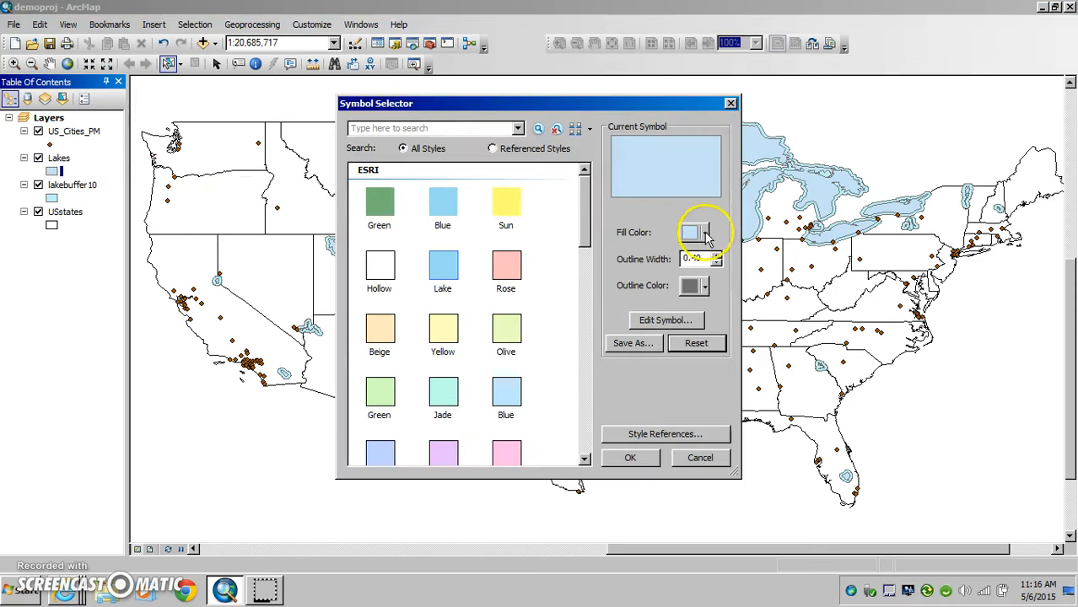
pyautogui.click(705, 234)
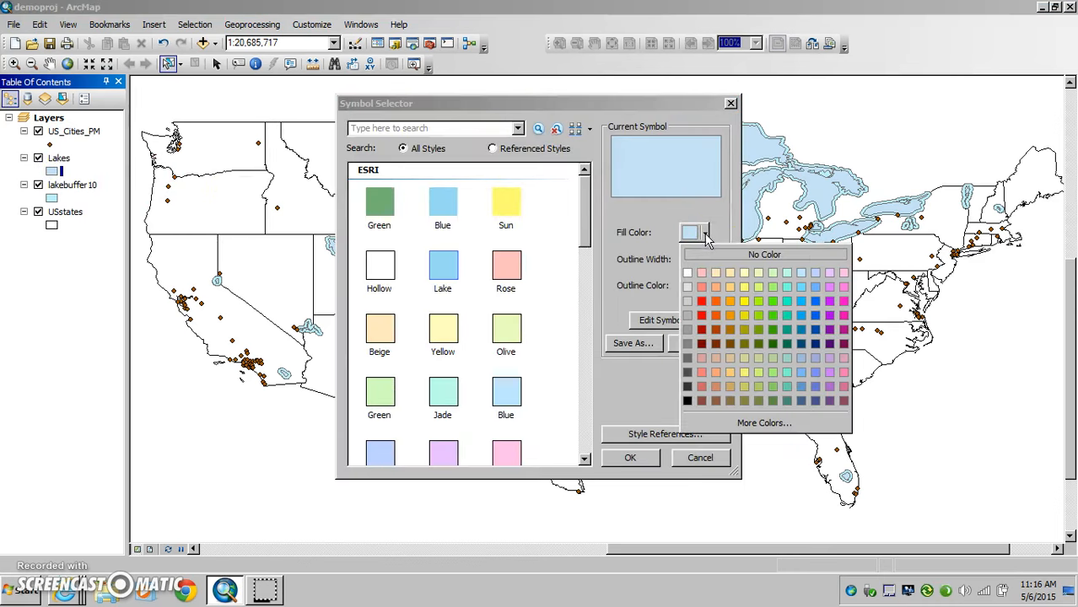
pyautogui.click(773, 301)
pyautogui.click(632, 457)
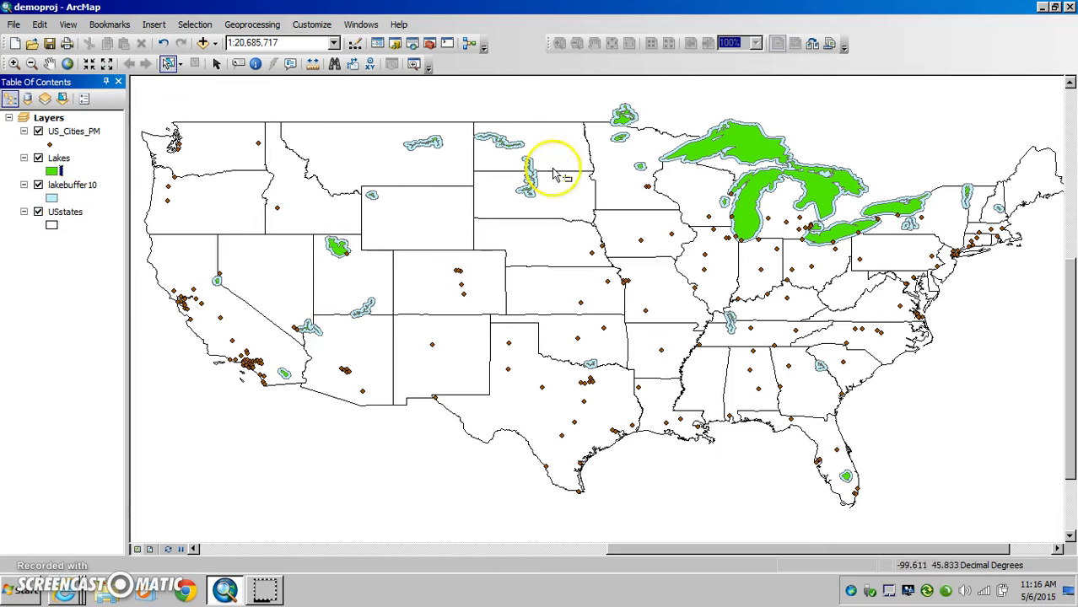
# Turn off the display of the Lakes layer, leaving lakebuffer10 on.
pyautogui.click(38, 158)
pyautogui.click(41, 159)
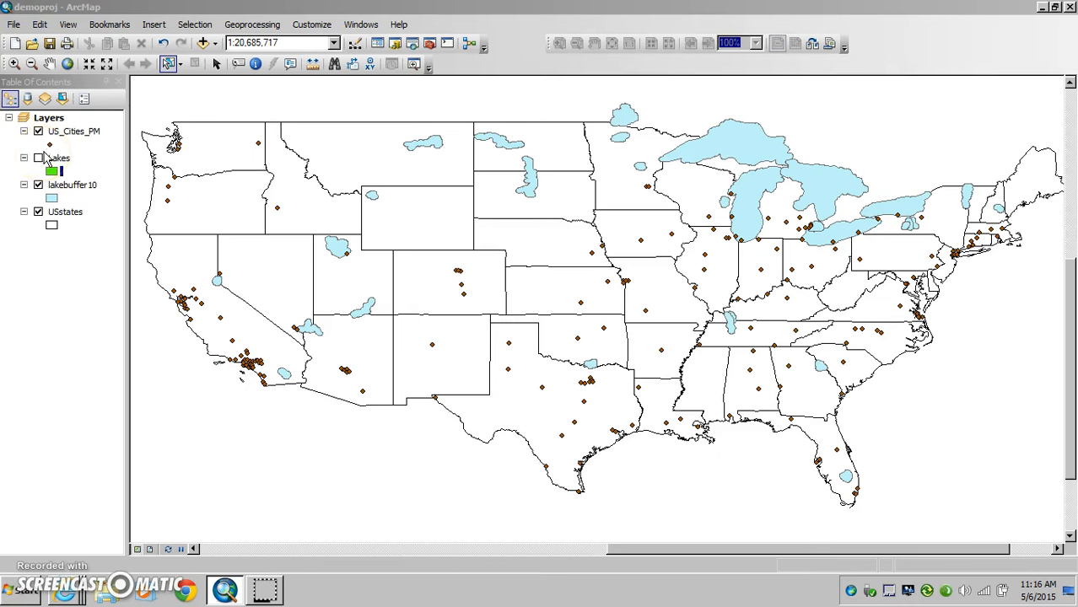
pyautogui.click(60, 172)
pyautogui.moveTo(61, 173); pyautogui.dragTo(59, 148)
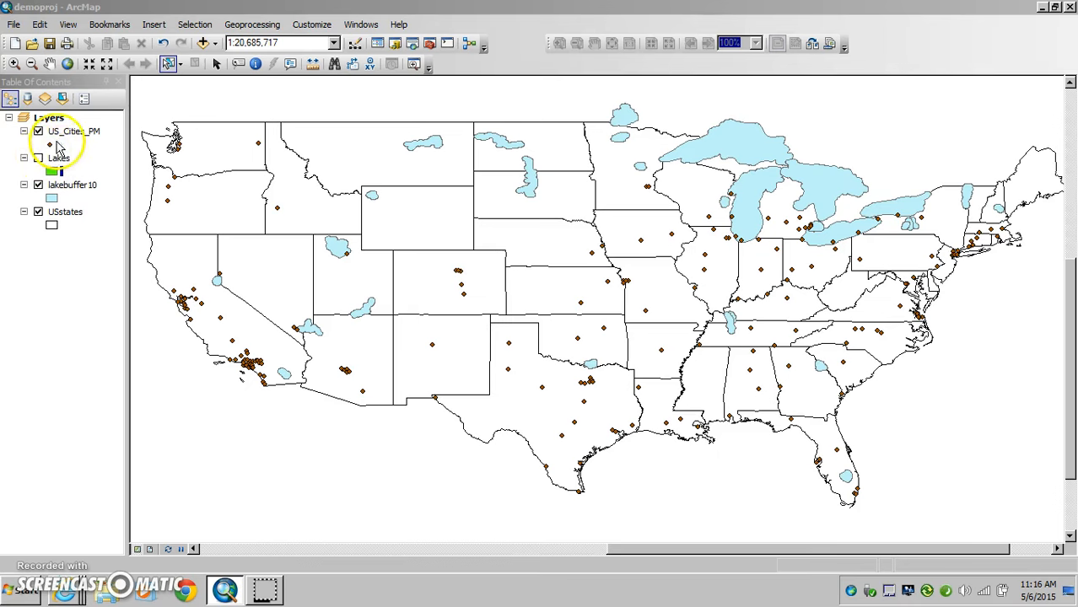
# Open Select By Location and set the spatial selection method to "intersect the source layer feature".
pyautogui.click(194, 25)
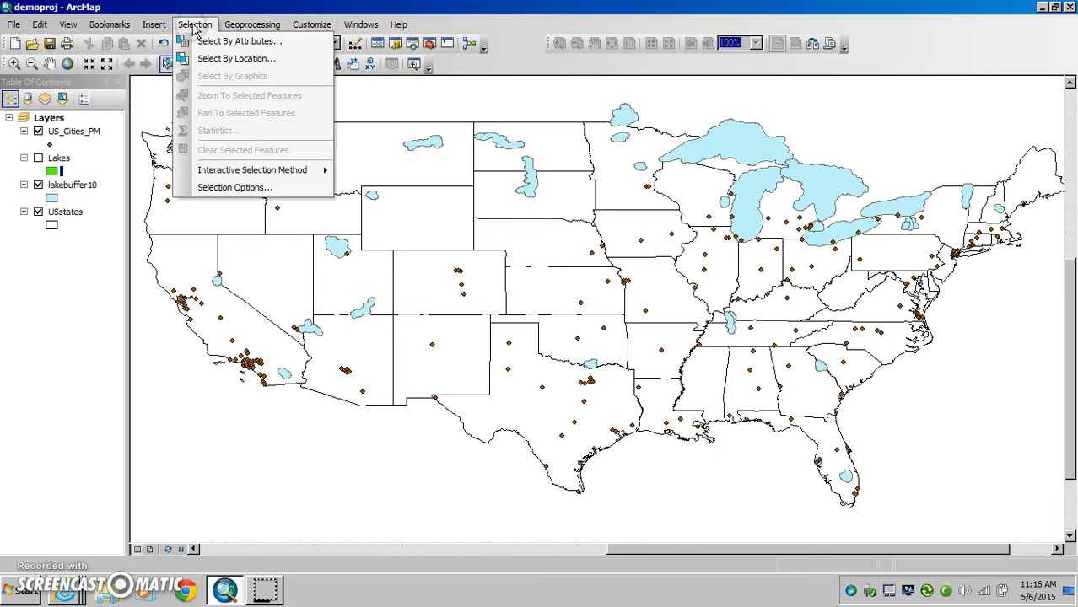
pyautogui.click(207, 60)
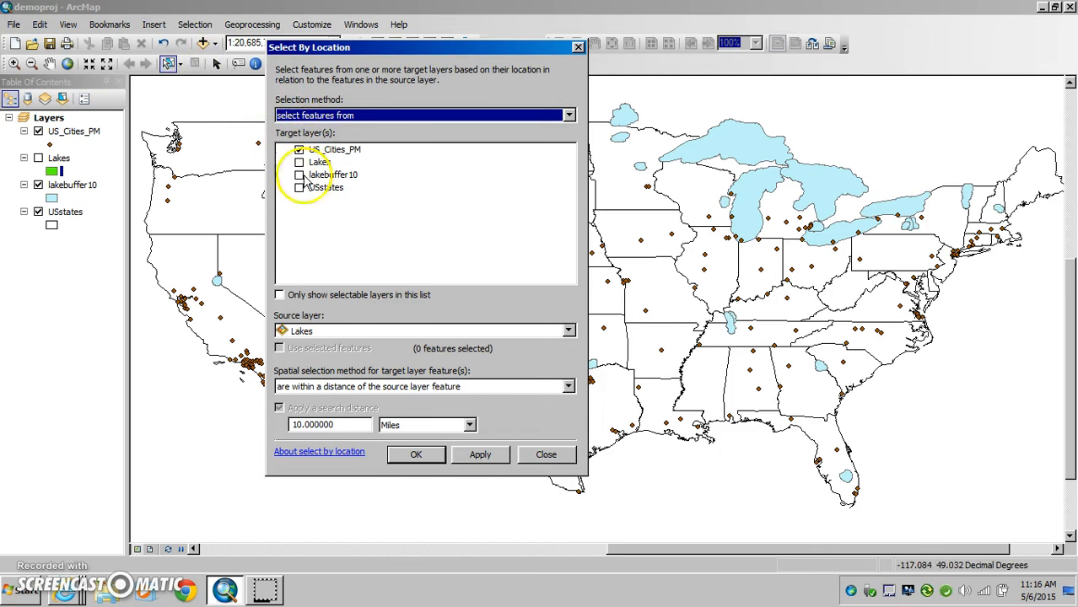
pyautogui.click(336, 386)
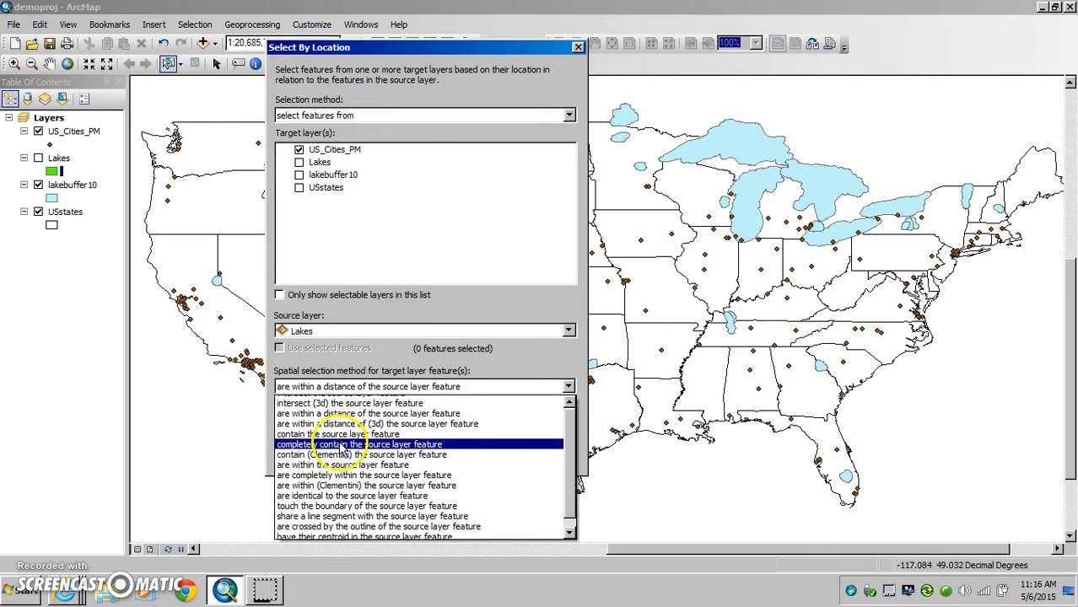
pyautogui.scroll(1, 338, 440)
pyautogui.click(337, 404)
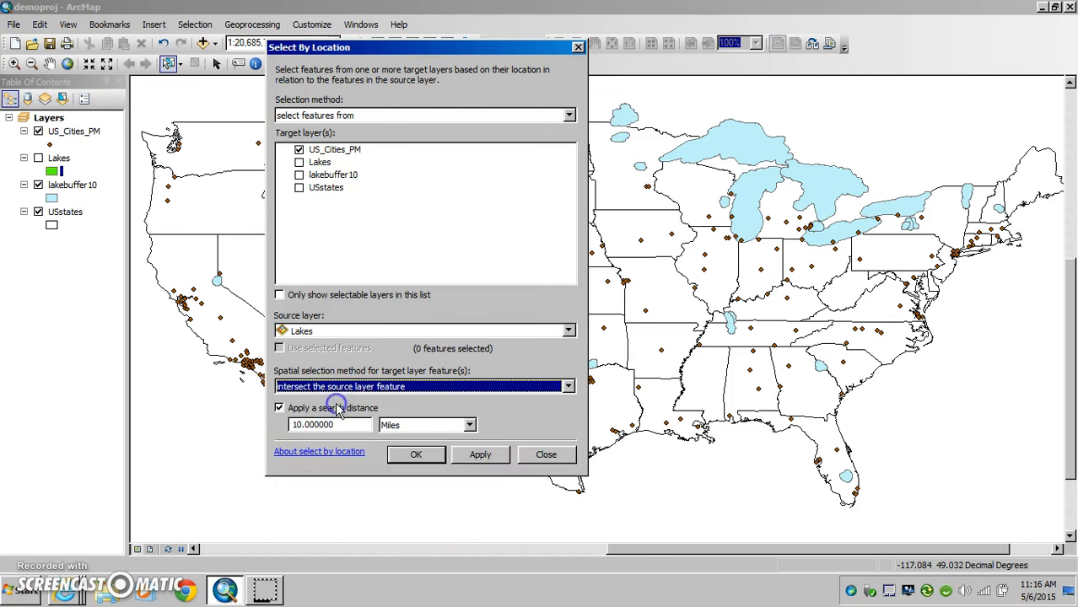
# Set lakebuffer10 as the source layer, disable the search distance, and run the selection on US_Cities_PM.
pyautogui.click(318, 331)
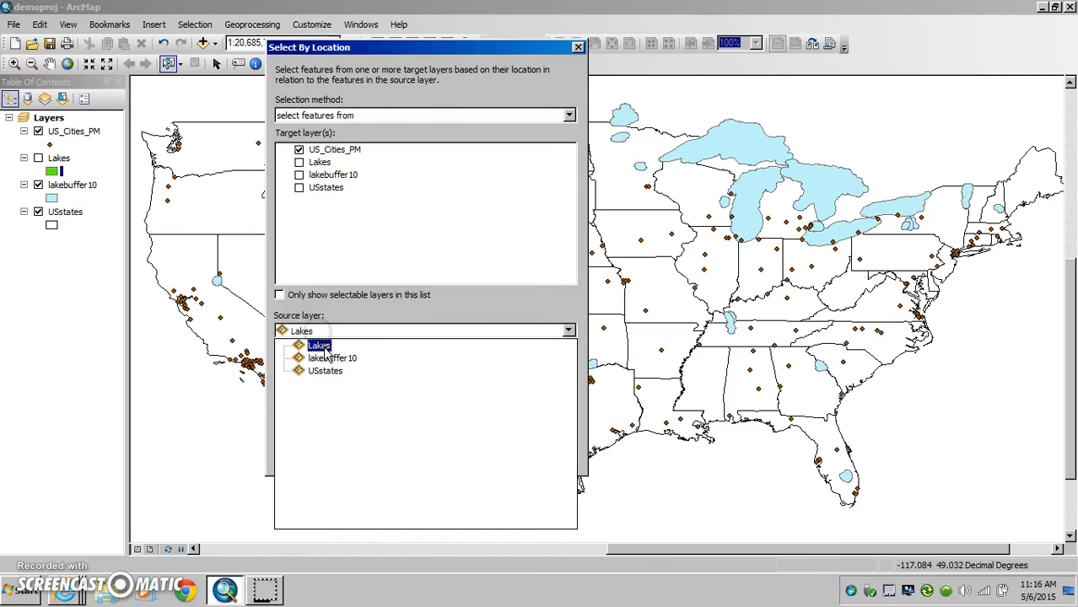
pyautogui.click(327, 357)
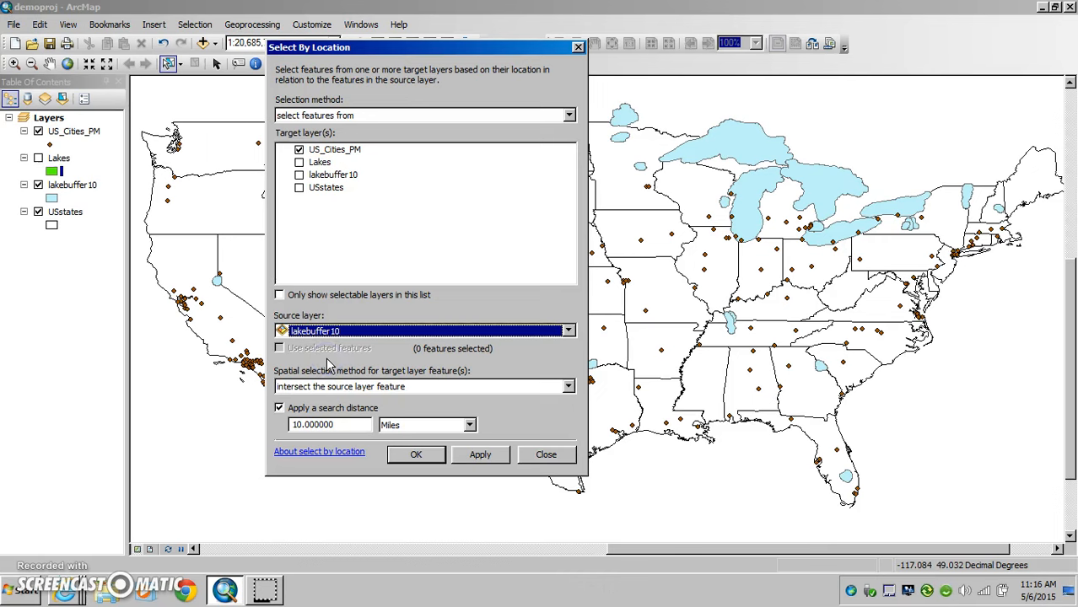
pyautogui.click(279, 409)
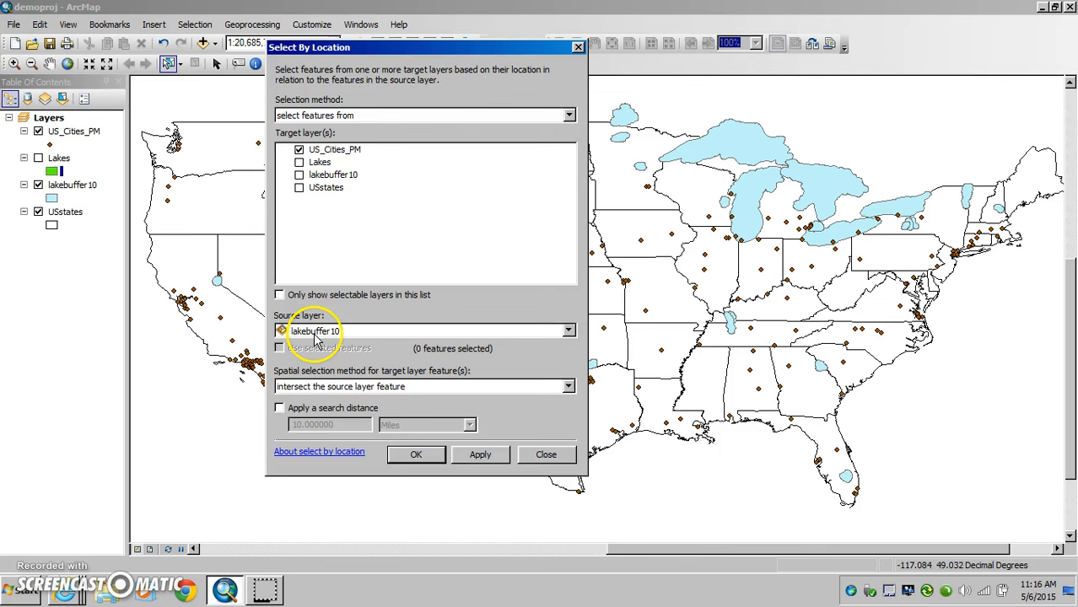
pyautogui.click(426, 460)
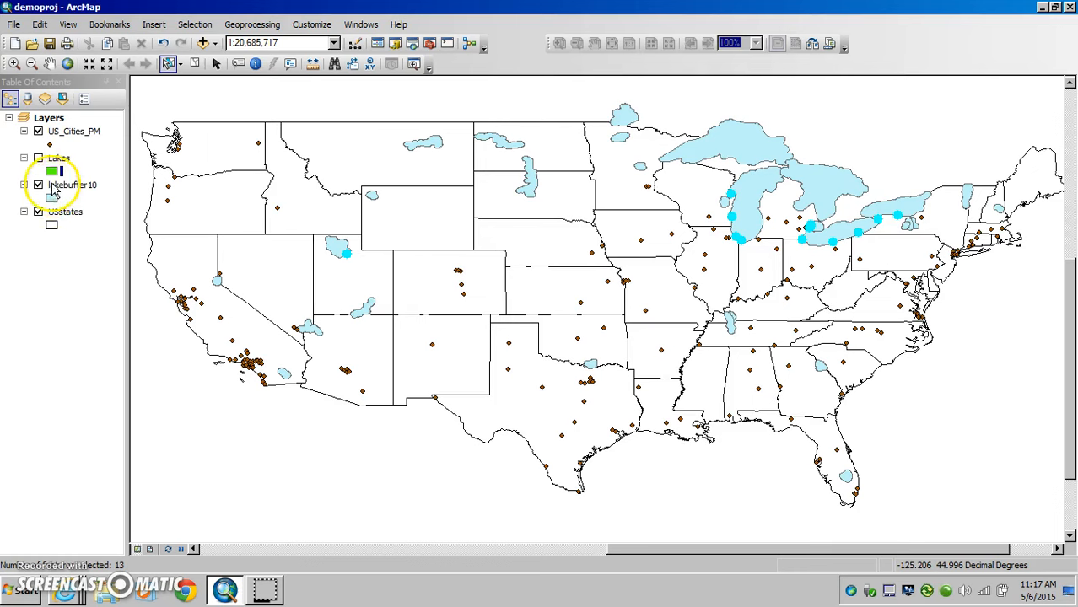
# Open the data export for the US_Cities_PM layer and set it to export only the selected features.
pyautogui.click(76, 133)
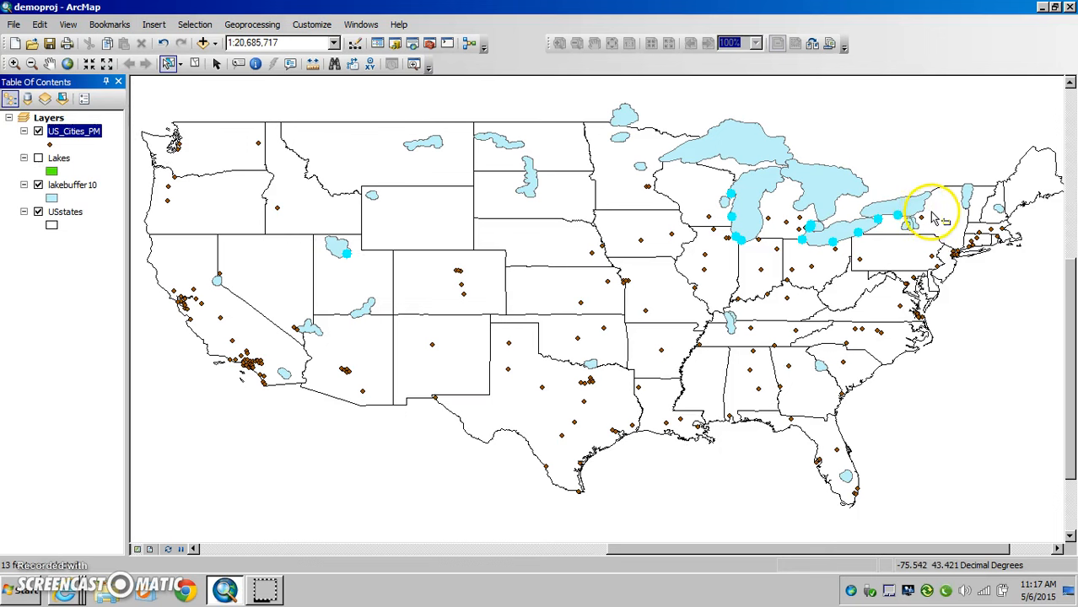
pyautogui.rightClick(81, 136)
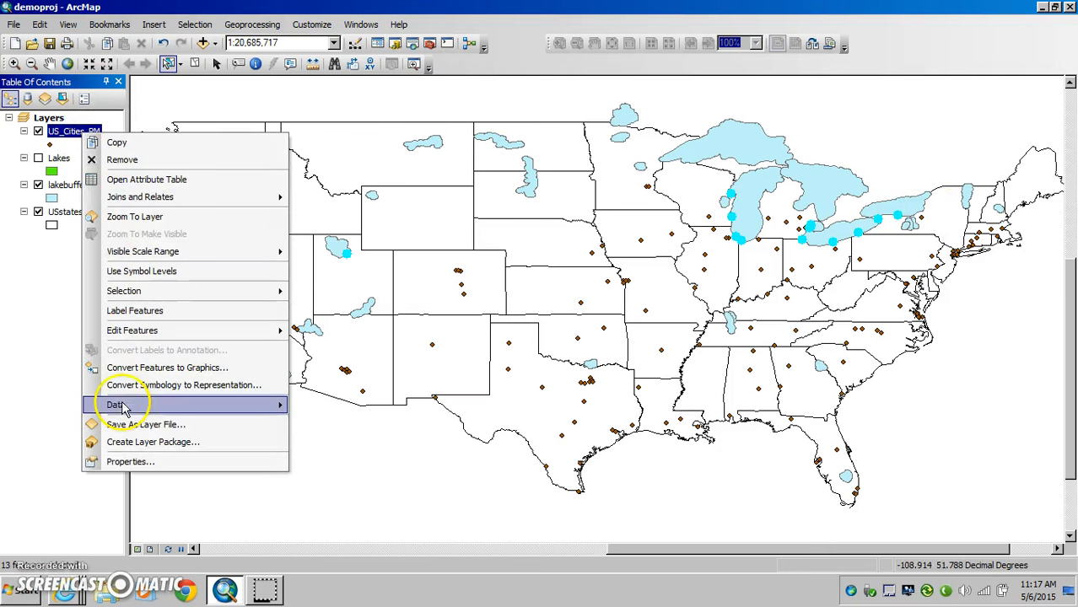
pyautogui.moveTo(122, 407)
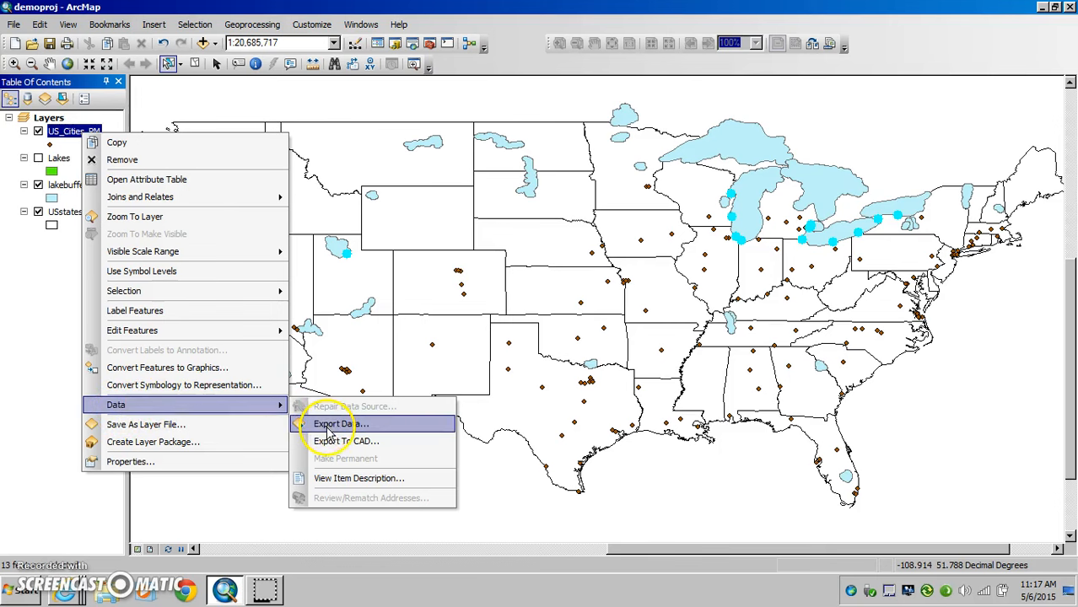
pyautogui.click(329, 424)
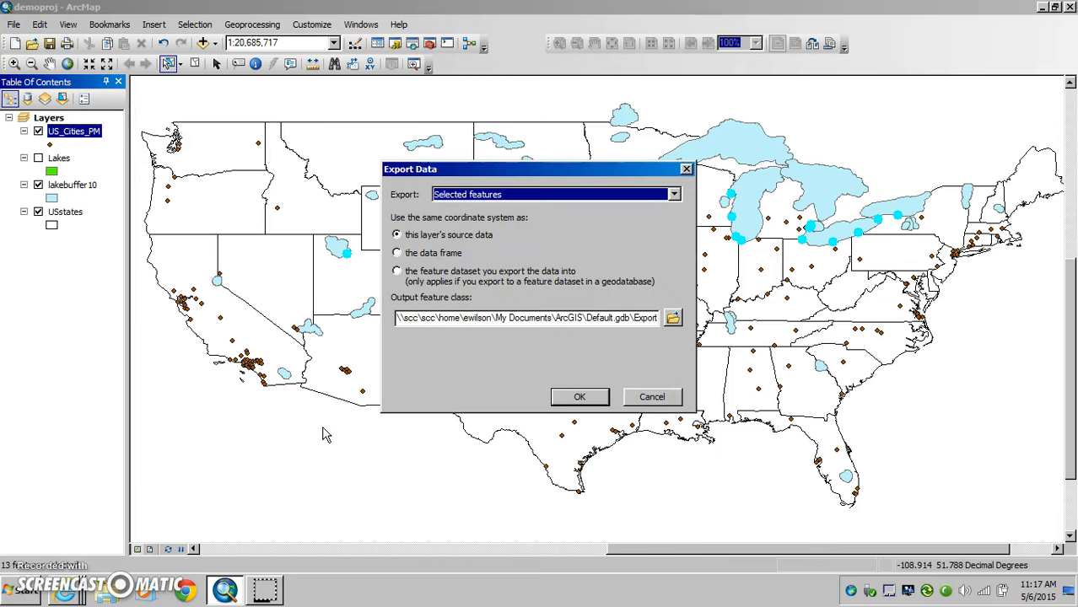
pyautogui.click(505, 196)
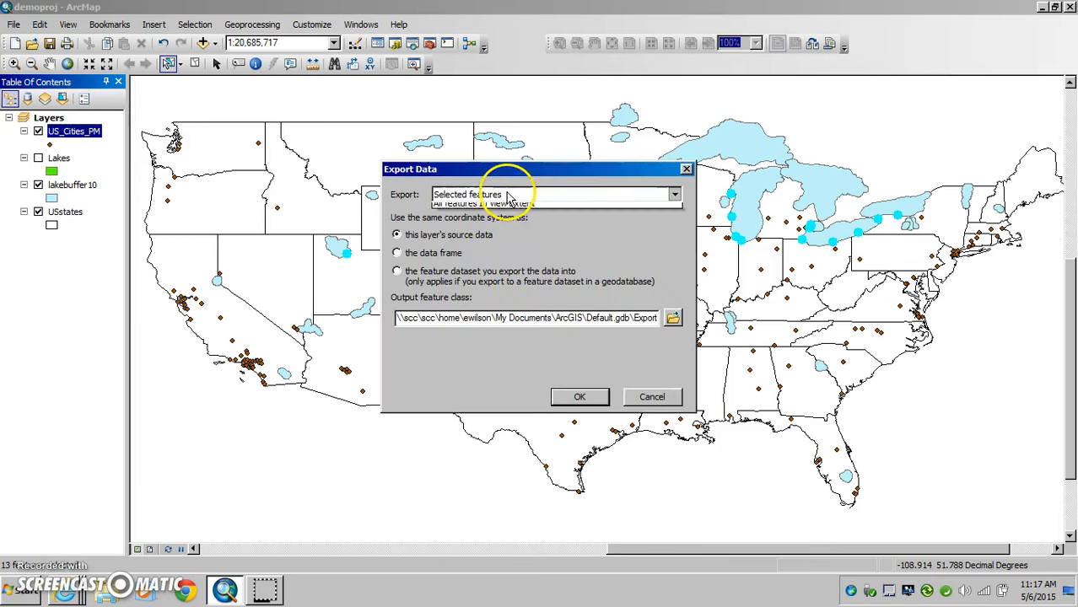
pyautogui.click(467, 210)
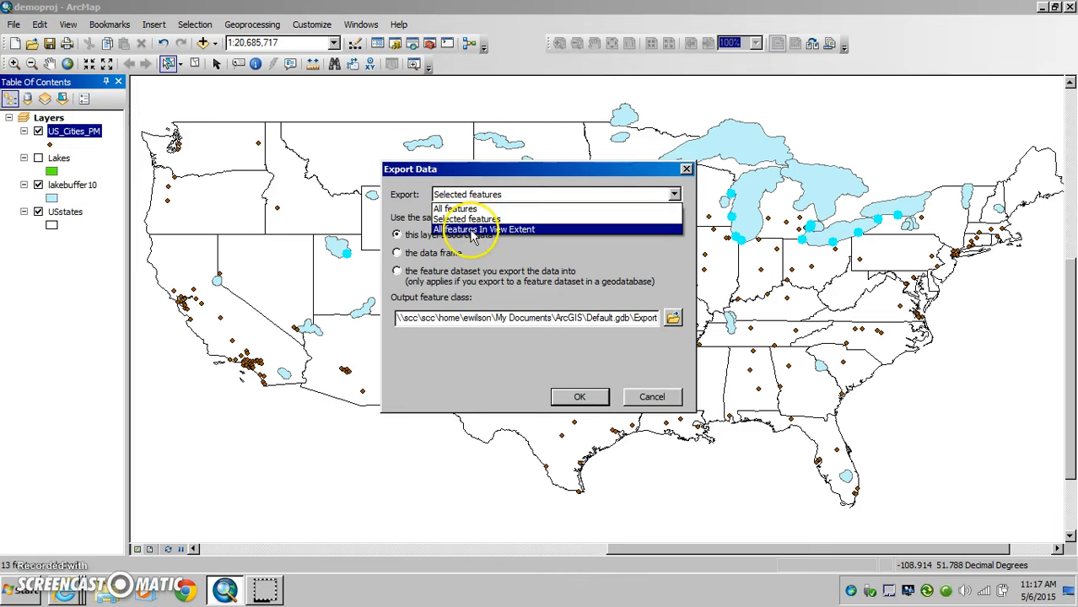
pyautogui.click(475, 220)
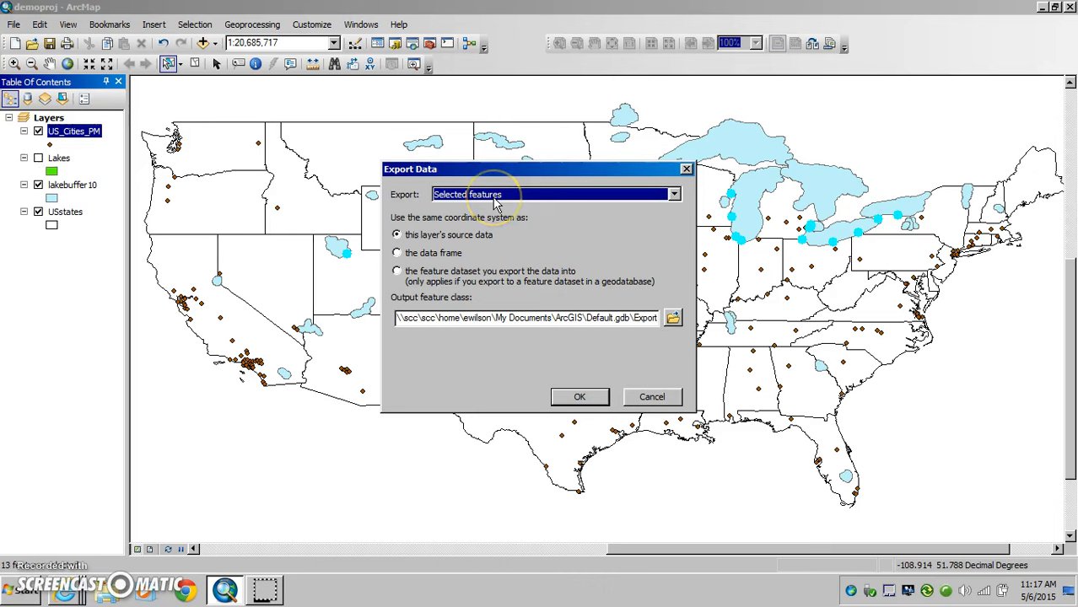
# Export the selected cities to the PGD.mdb geodatabase as lakecities and add the result to the map as a layer.
pyautogui.click(672, 317)
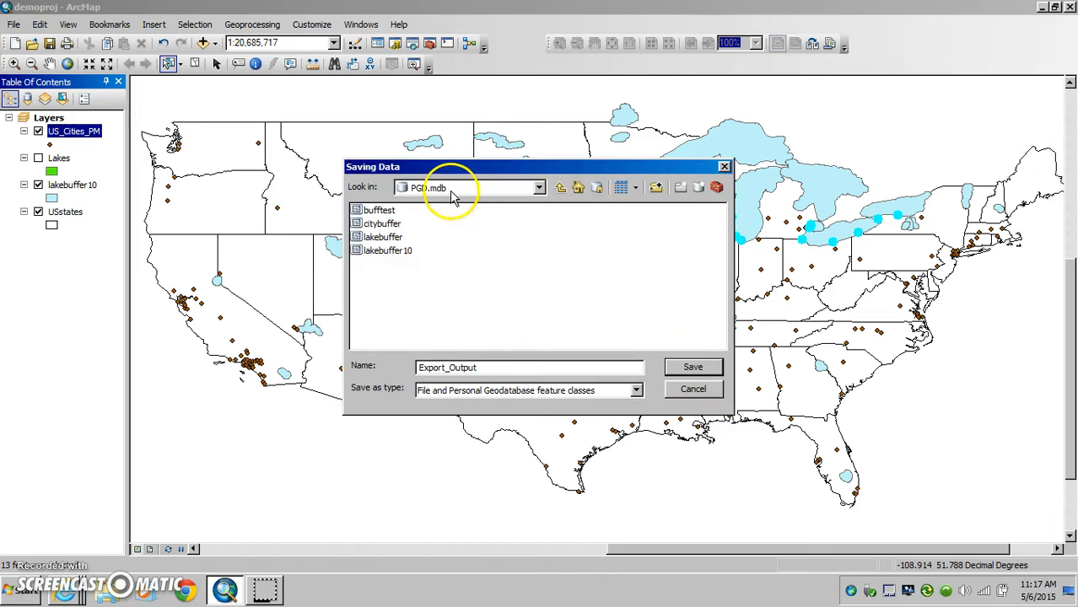
pyautogui.moveTo(479, 368); pyautogui.dragTo(389, 366)
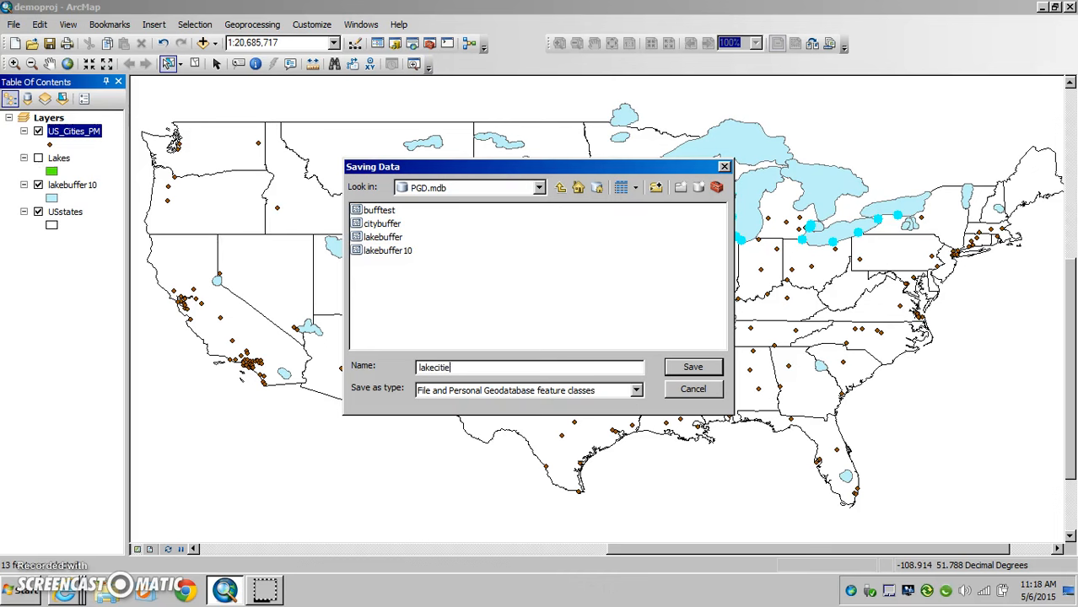
pyautogui.click(696, 368)
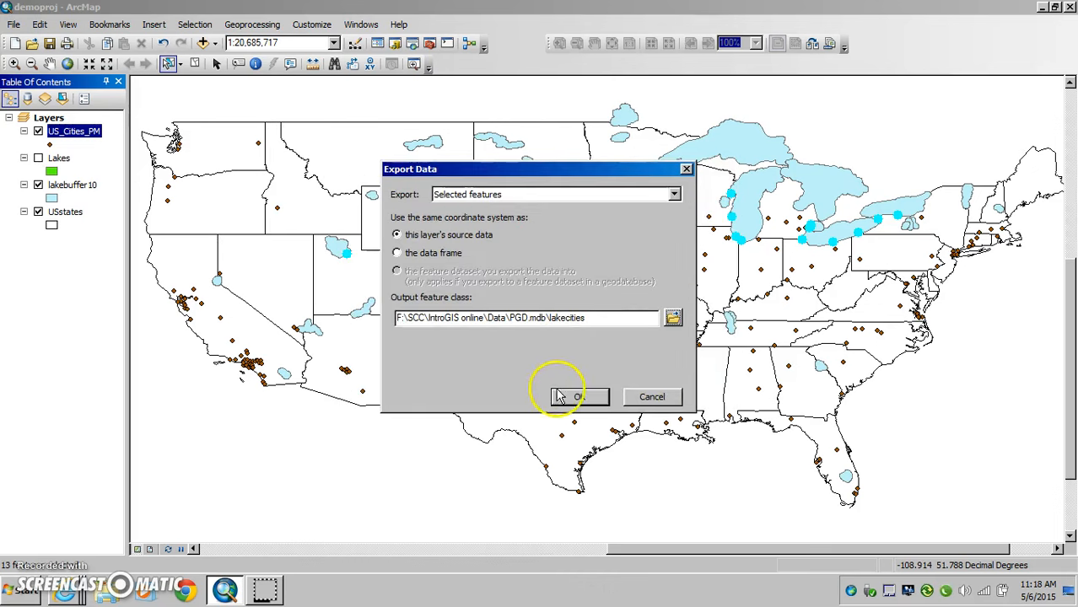
pyautogui.click(582, 396)
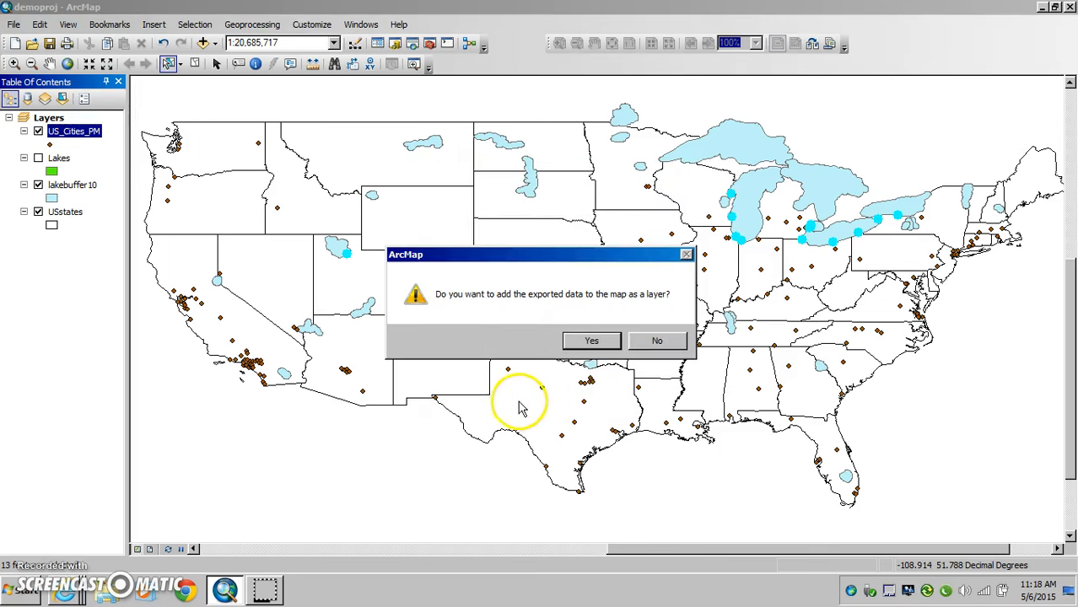
pyautogui.click(589, 342)
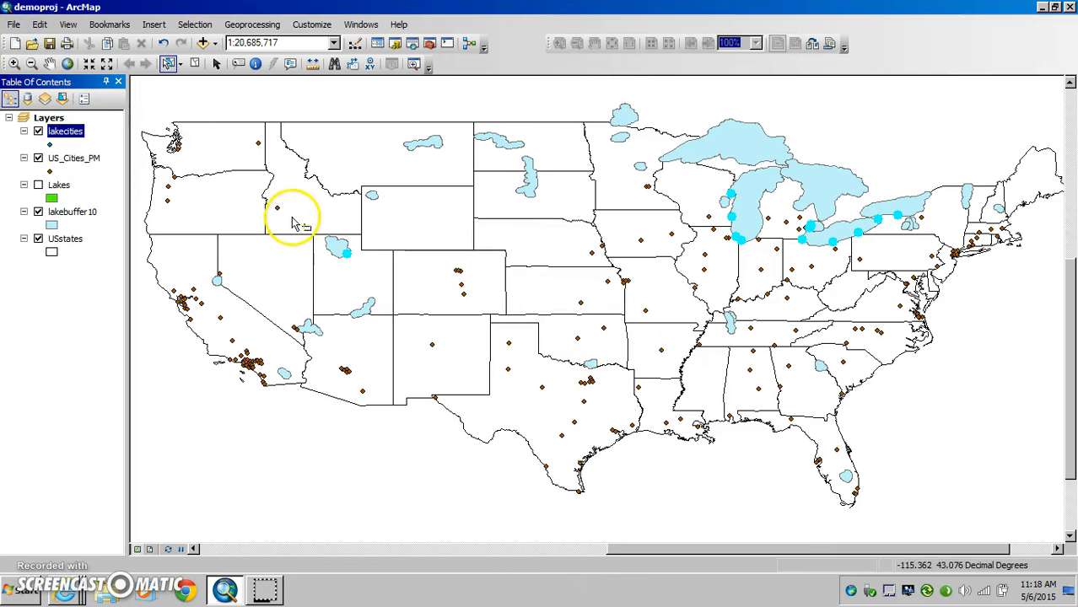
# Turn off the US_Cities_PM layer, and switch lakebuffer10 off and back on to check the lakecities points.
pyautogui.click(38, 159)
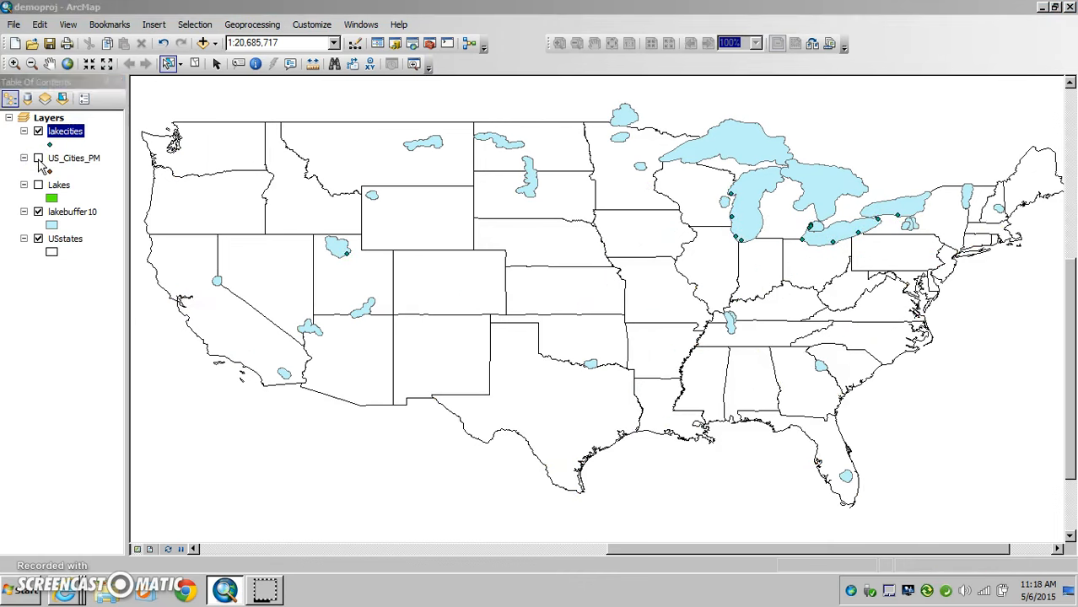
pyautogui.click(38, 212)
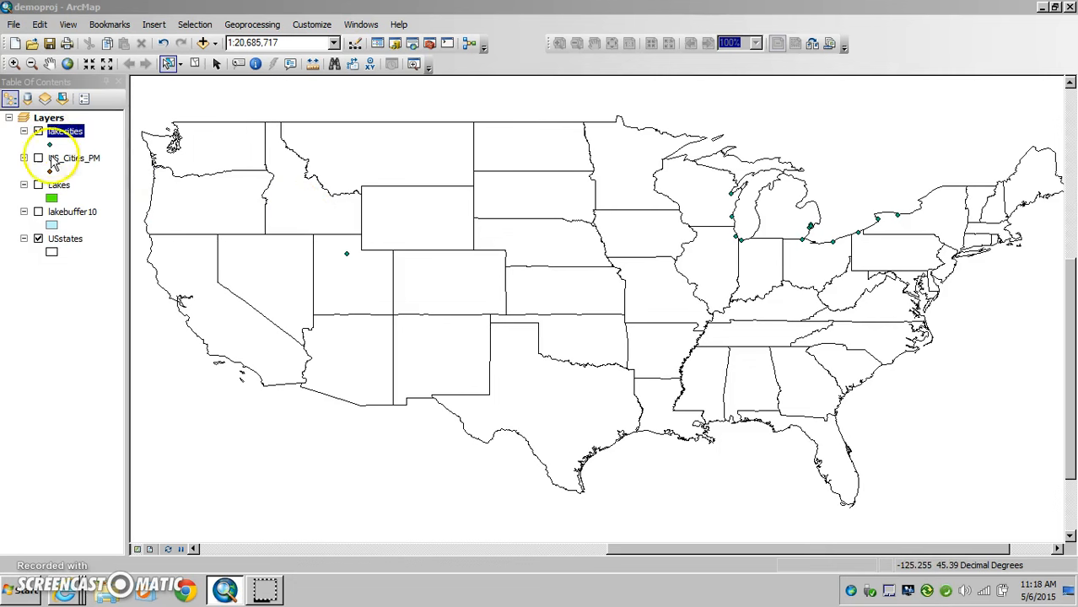
pyautogui.click(38, 212)
# Change the lakecities point symbol to size 15 with a light orange color.
pyautogui.click(48, 145)
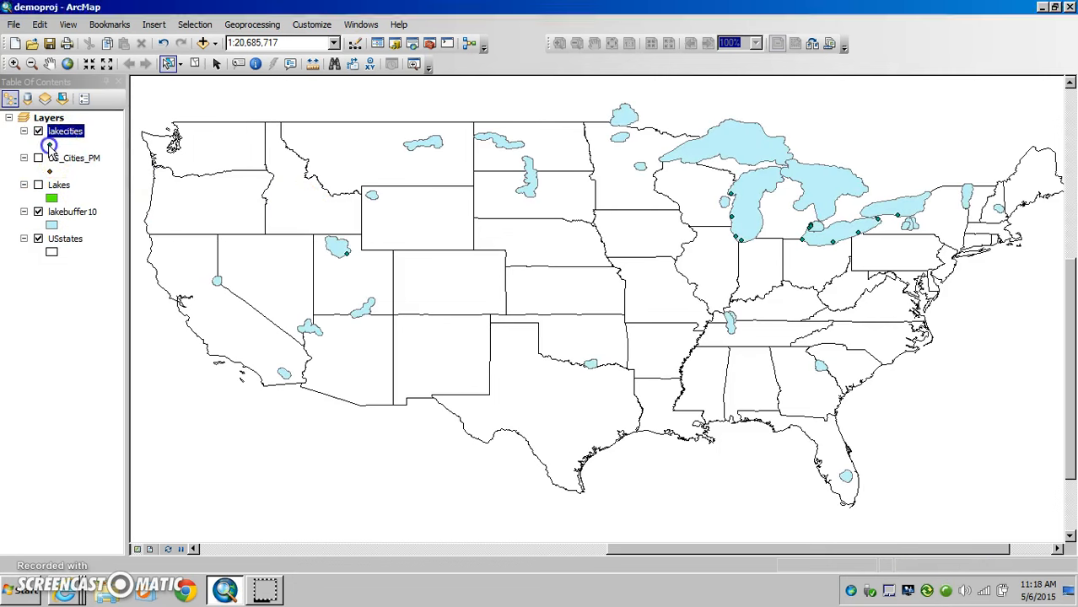
pyautogui.click(697, 252)
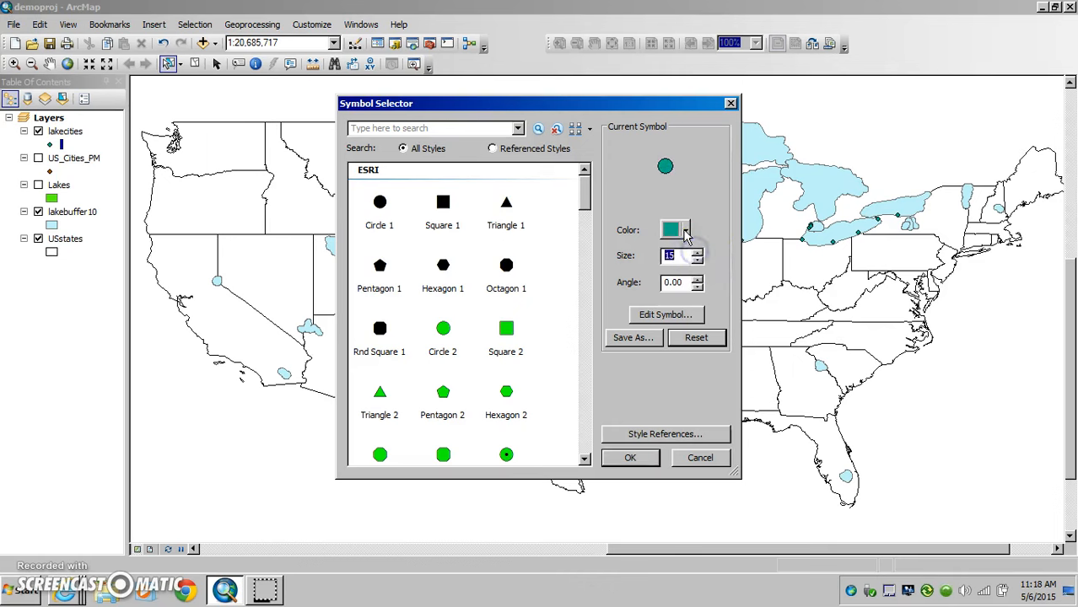
pyautogui.click(686, 232)
pyautogui.click(697, 297)
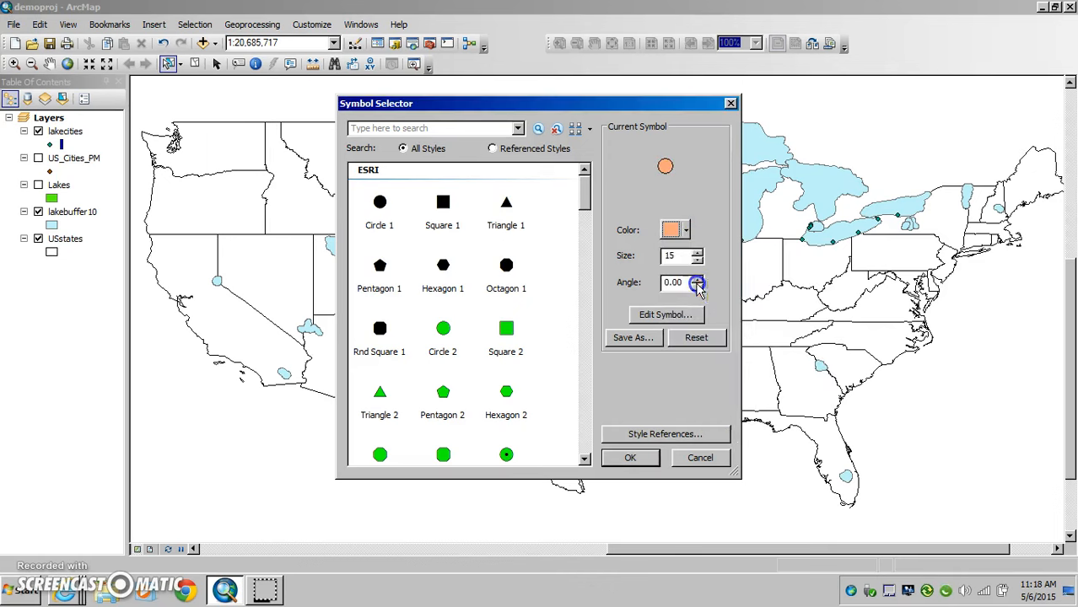
pyautogui.click(629, 458)
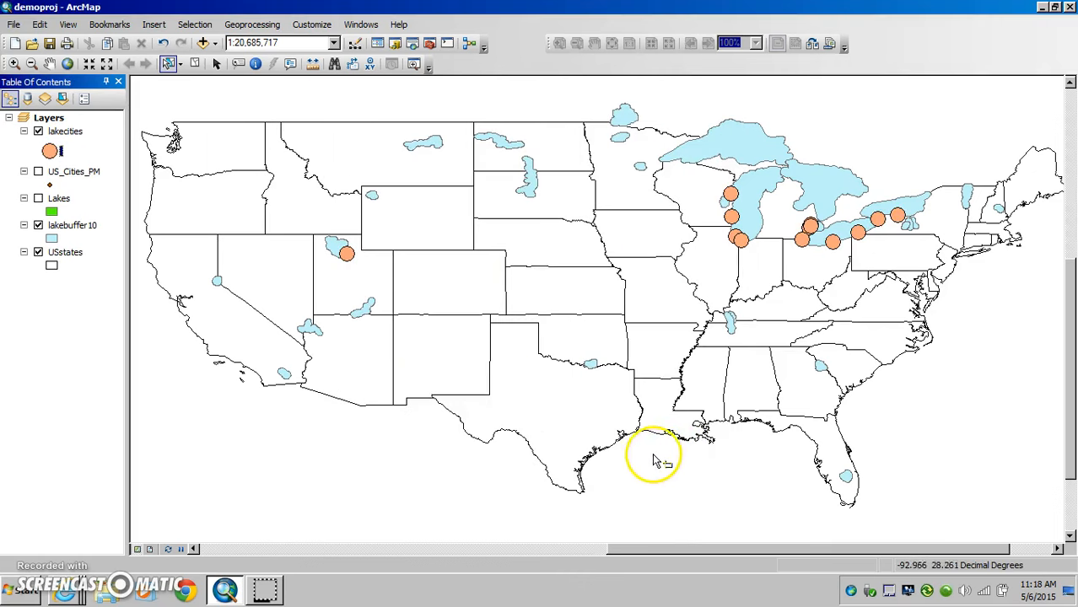
# Open the lakecities attribute table to review the exported city records, and close it.
pyautogui.rightClick(69, 132)
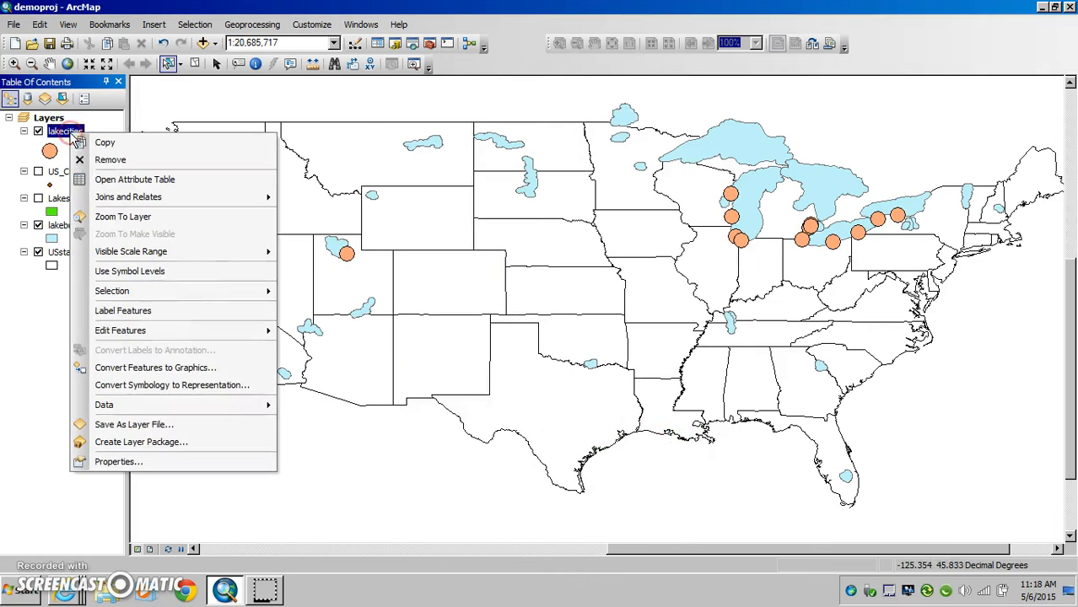
pyautogui.click(90, 183)
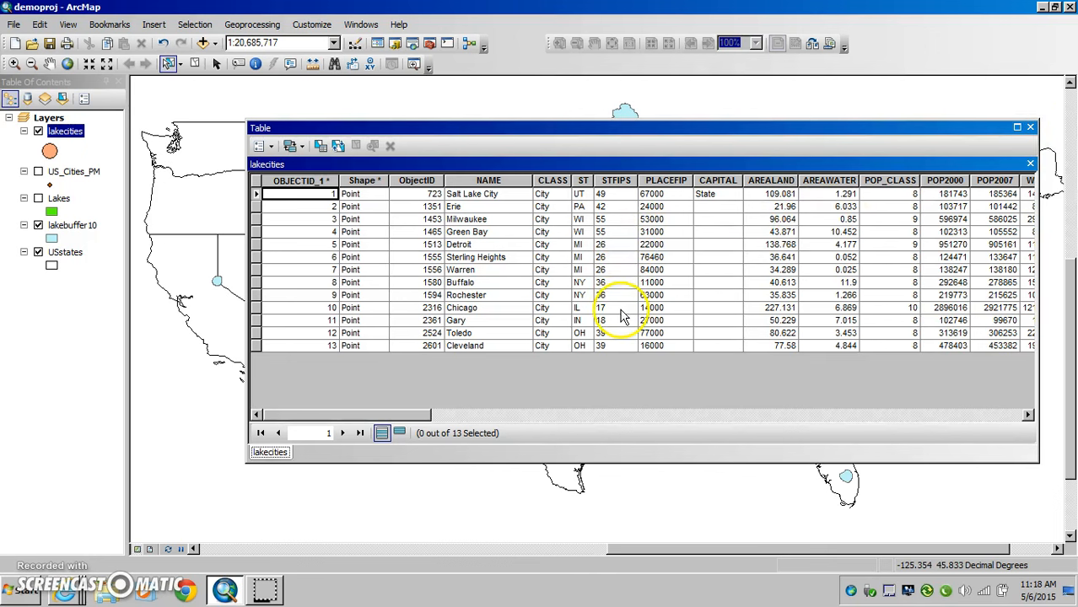
pyautogui.click(1030, 127)
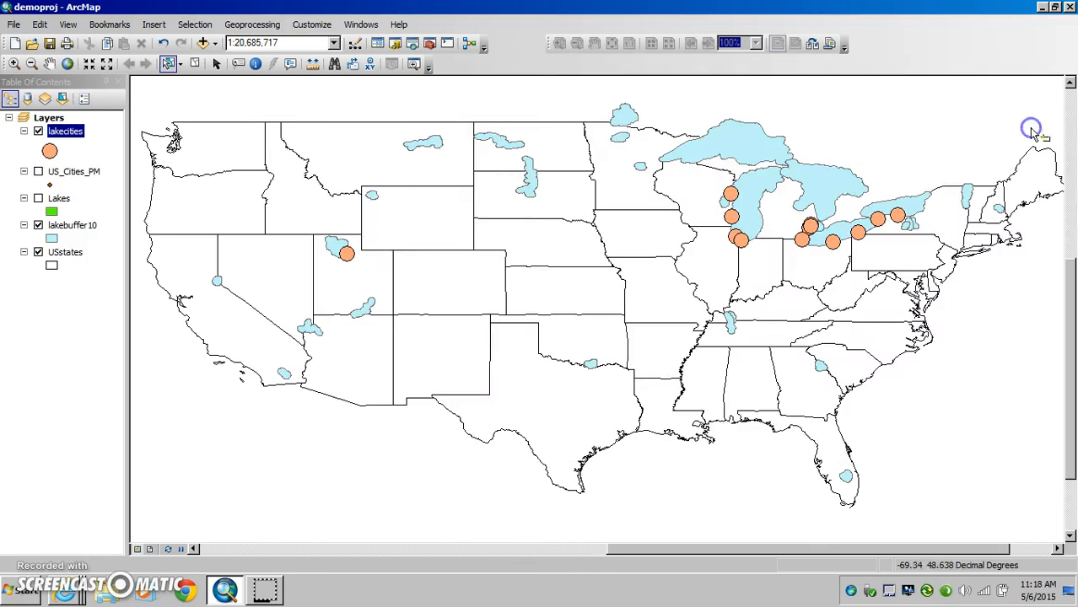